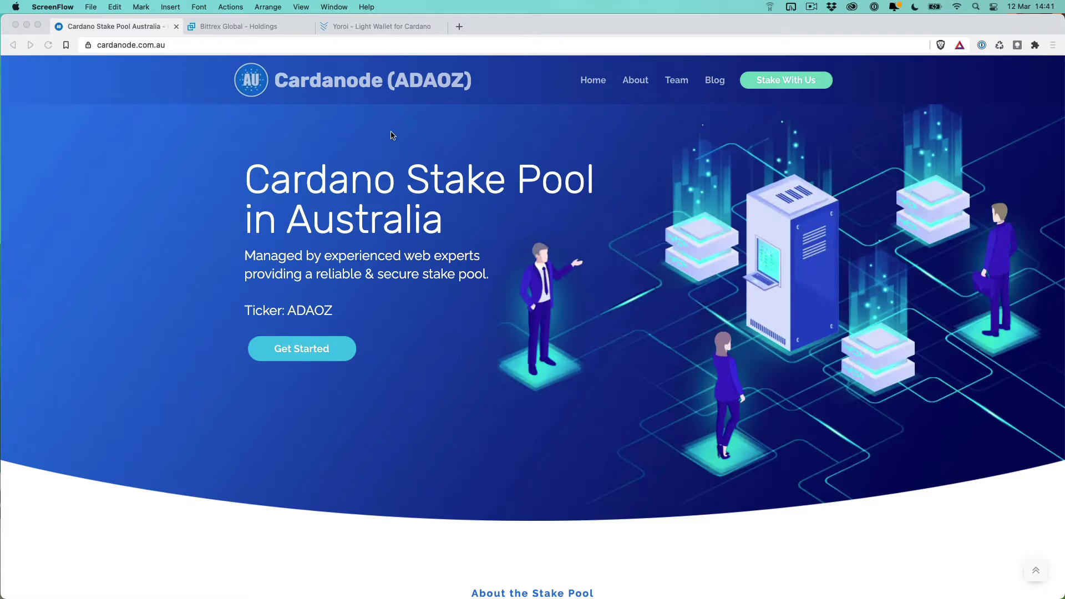
# Return to the Cardanode homepage and scroll to the Delegate with the Yoroi Wallet section.
pyautogui.click(345, 29)
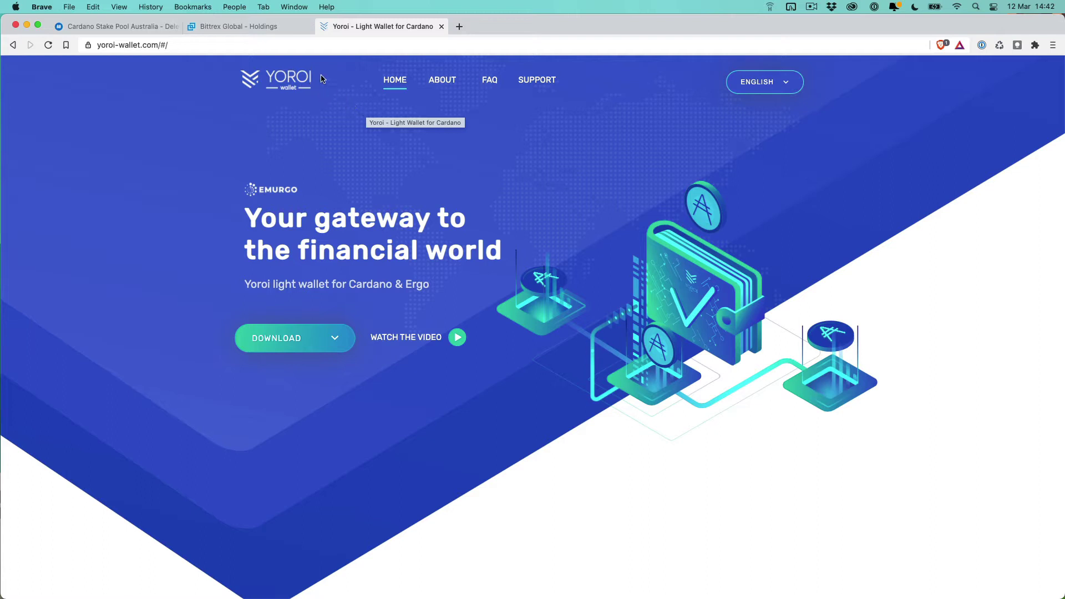
pyautogui.click(134, 28)
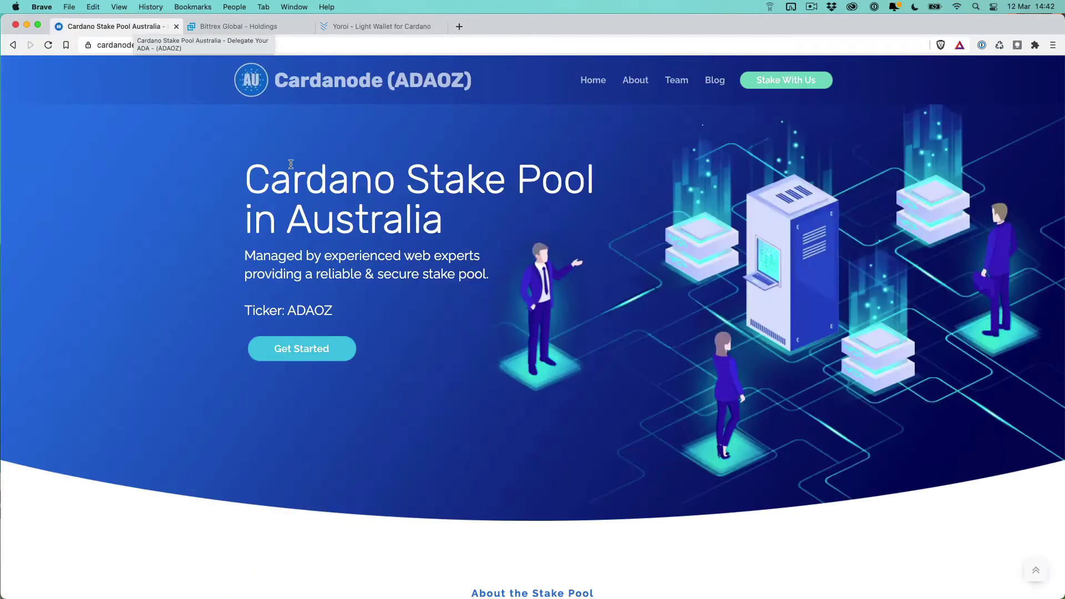
pyautogui.scroll(-10, 244, 169)
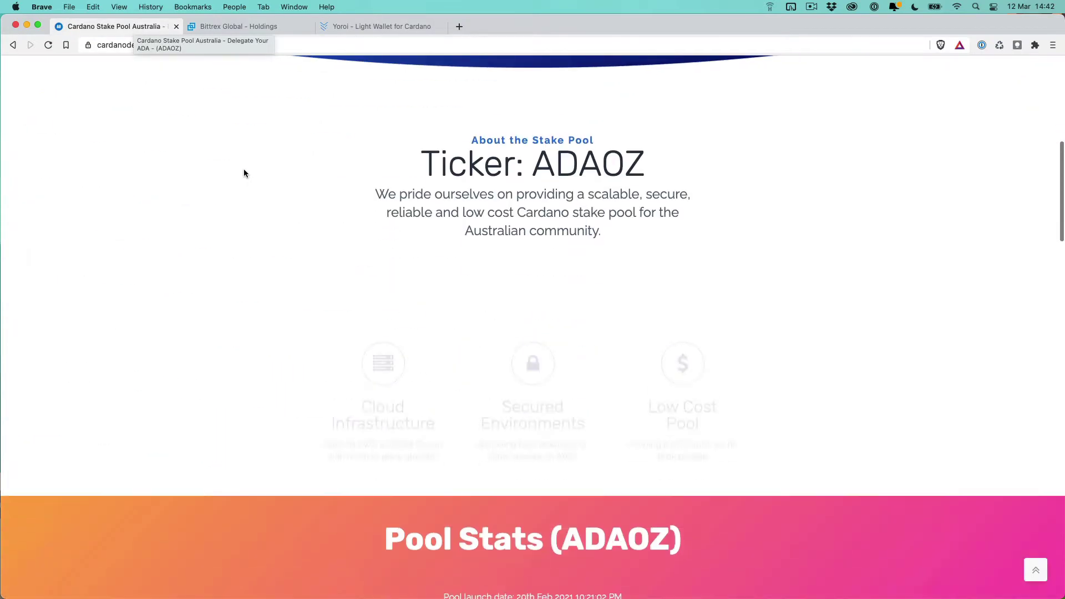
pyautogui.scroll(-12, 332, 174)
pyautogui.scroll(-15, 333, 180)
pyautogui.scroll(2, 376, 190)
pyautogui.scroll(1, 376, 190)
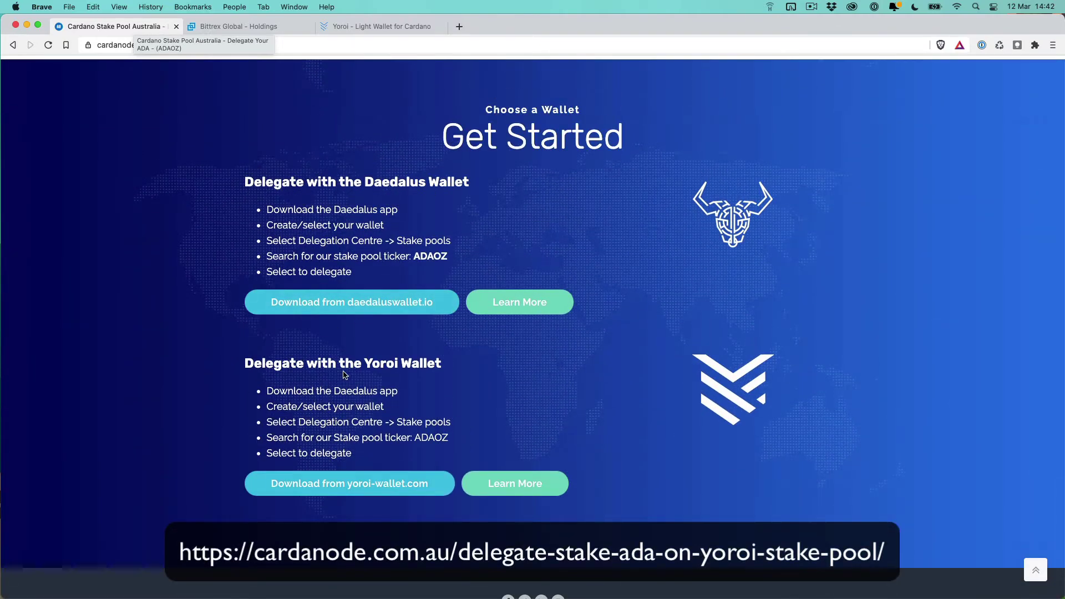
# Open the 'How to Stake ADA on Yoroi' guide and scroll to its Chrome install section.
pyautogui.click(507, 493)
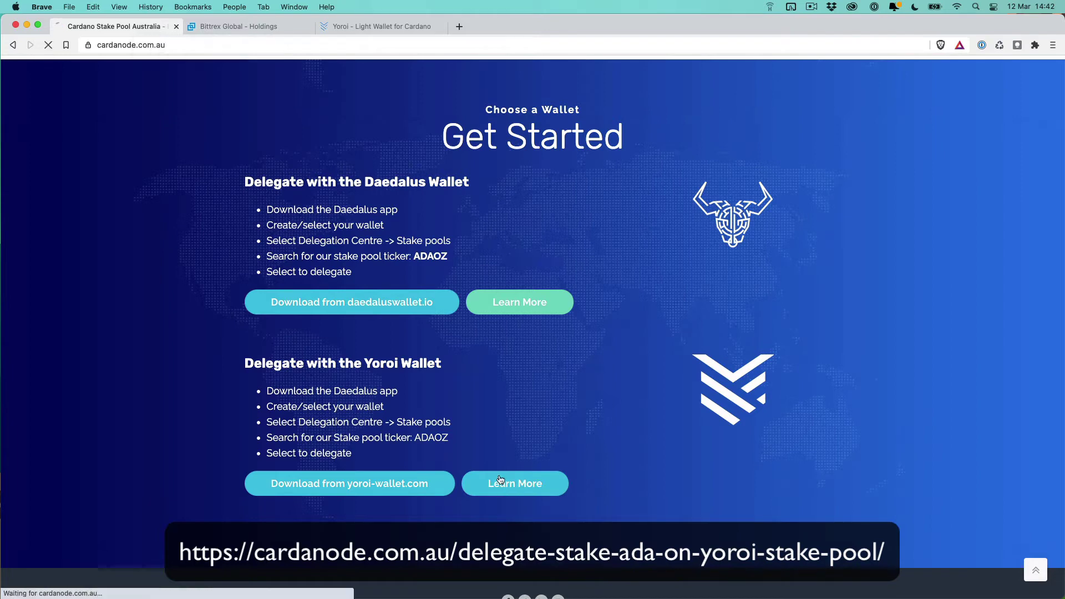
pyautogui.scroll(-10, 325, 224)
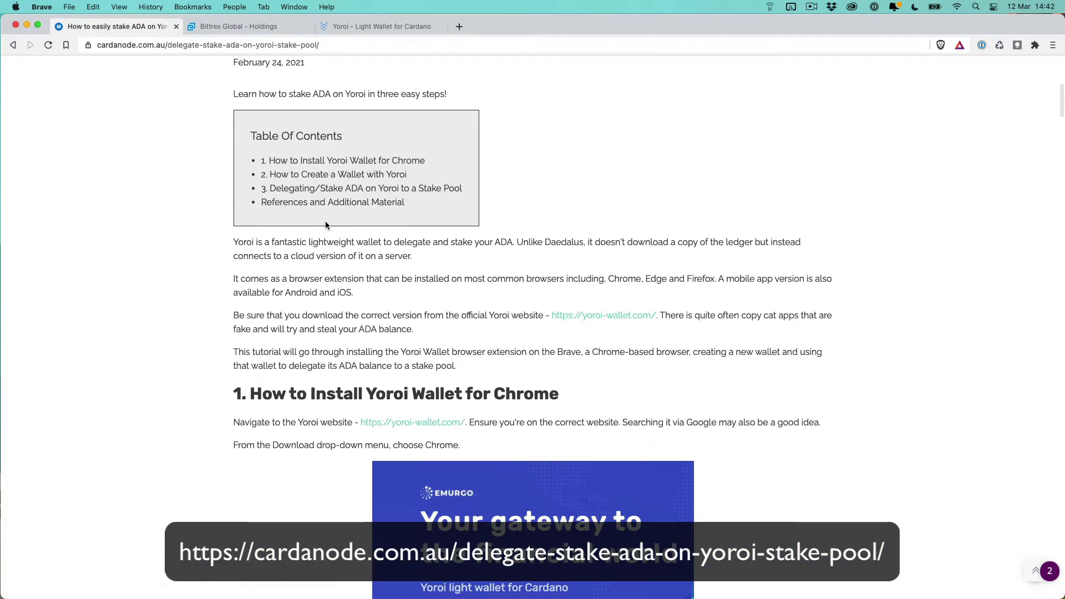
pyautogui.scroll(-4, 364, 248)
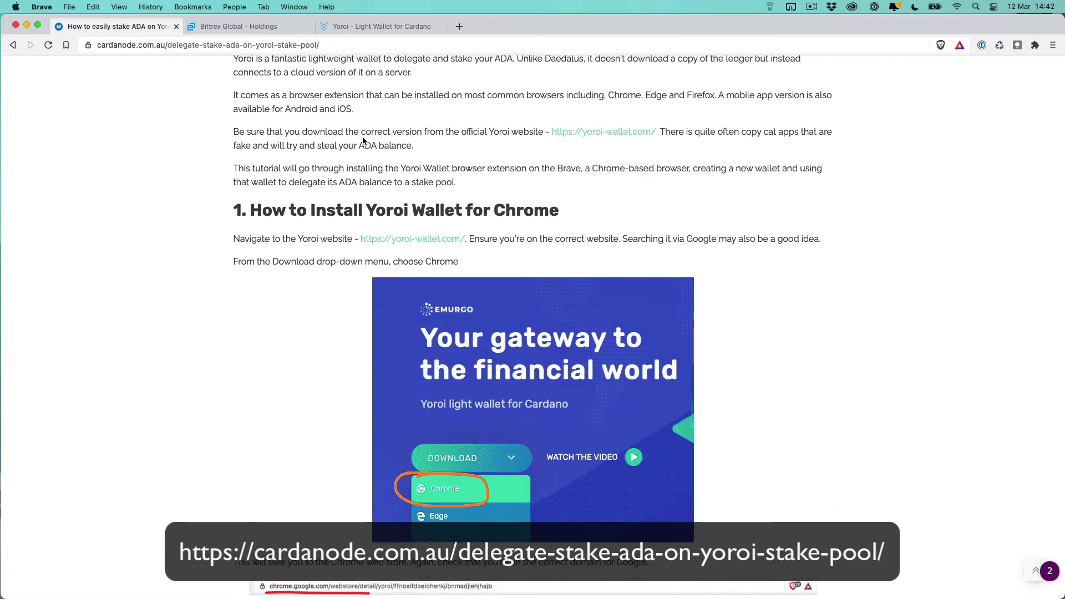
# Check the Yoroi site address, then search Google for 'yoroi wallet' in a new tab.
pyautogui.click(381, 27)
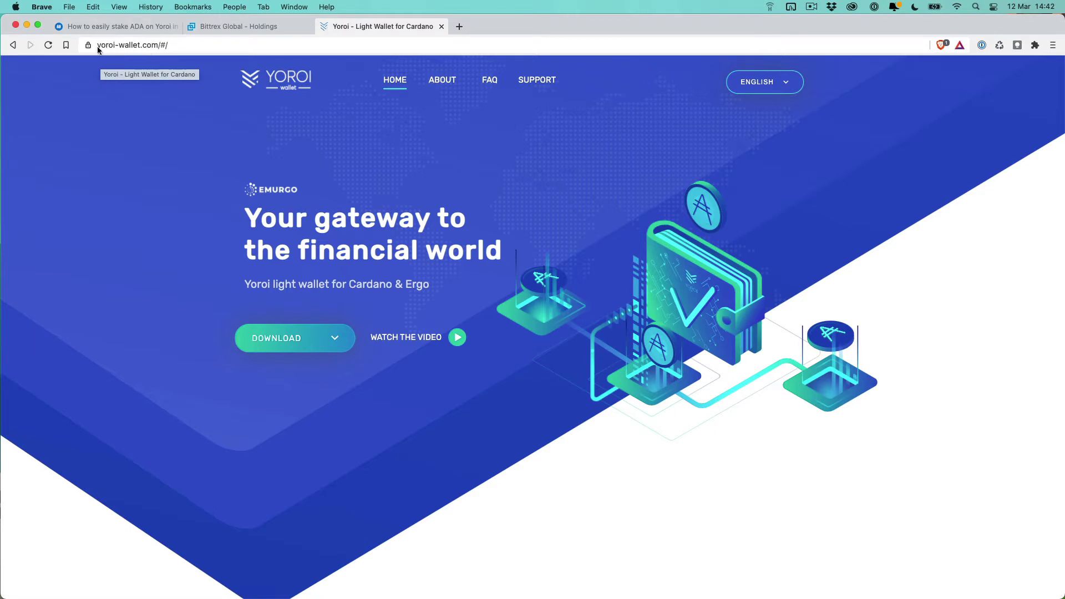
pyautogui.moveTo(97, 47); pyautogui.dragTo(185, 45)
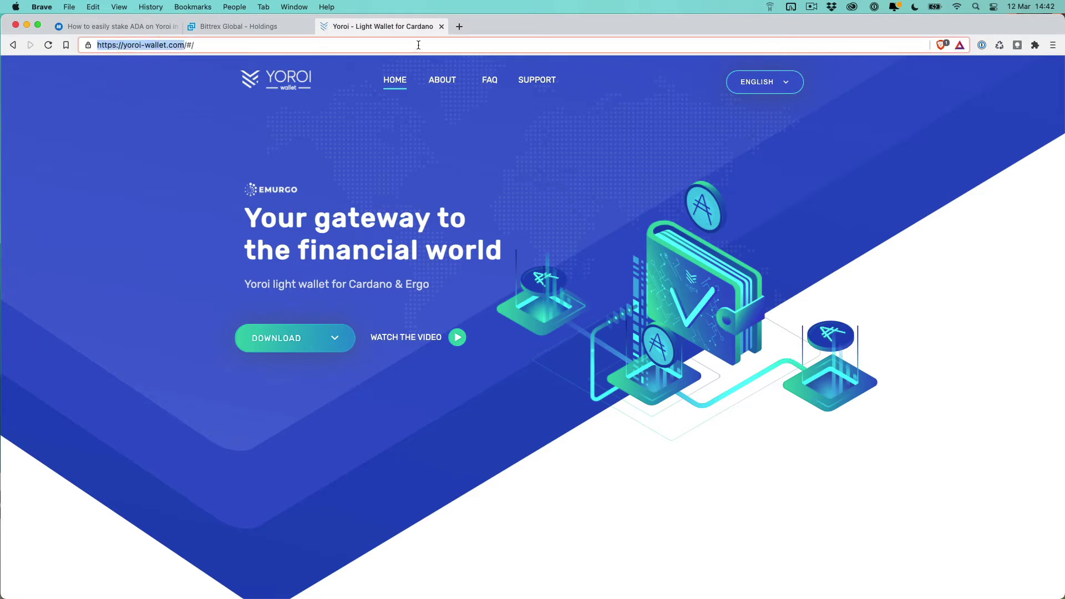
pyautogui.click(458, 27)
pyautogui.write('google.com')
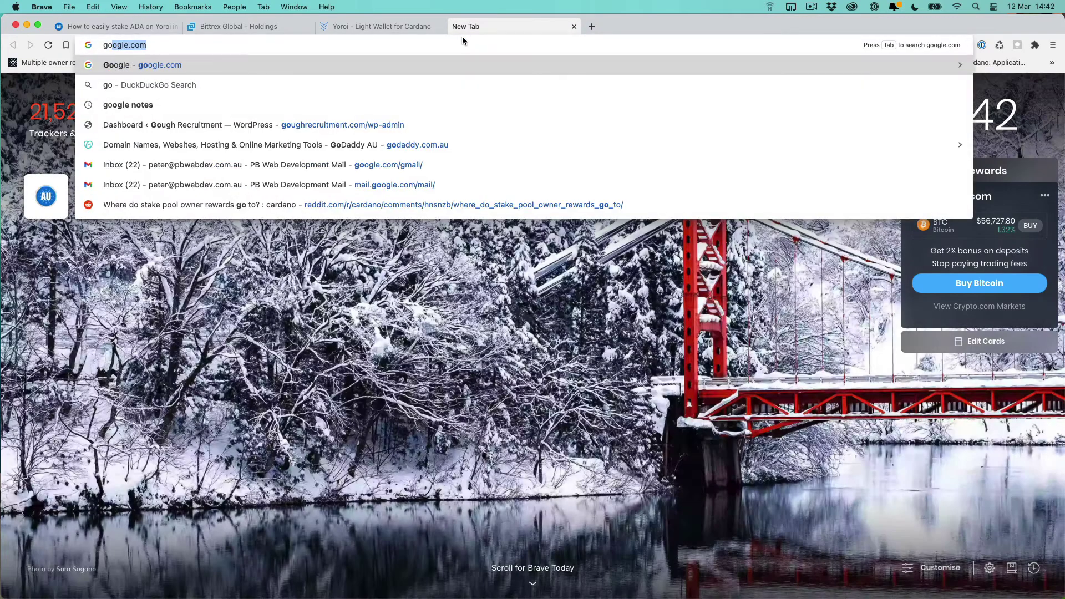
pyautogui.press('Return')
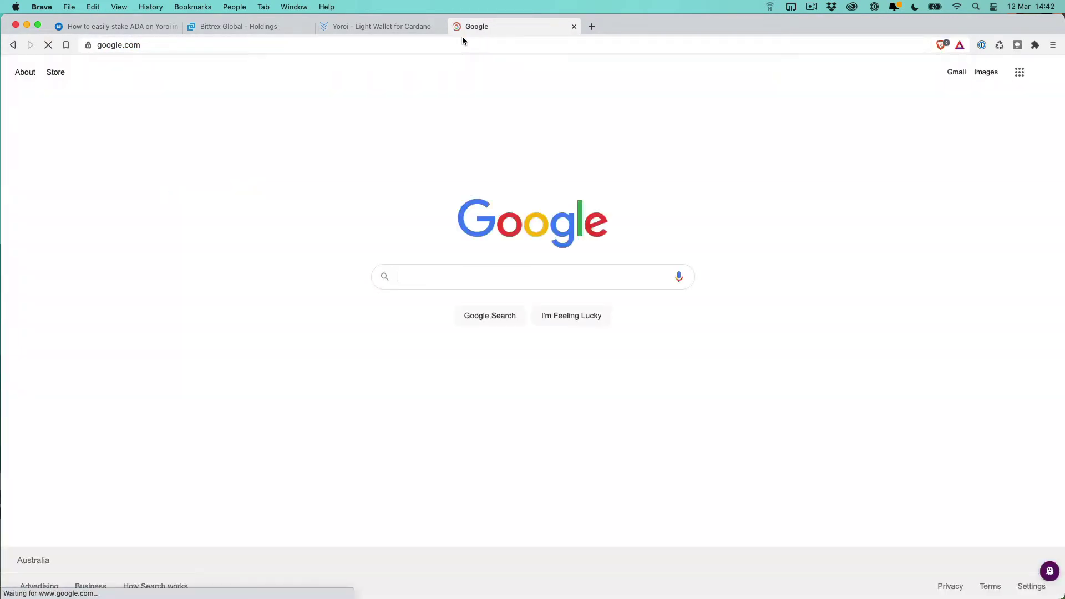
pyautogui.write('yoroi wallet')
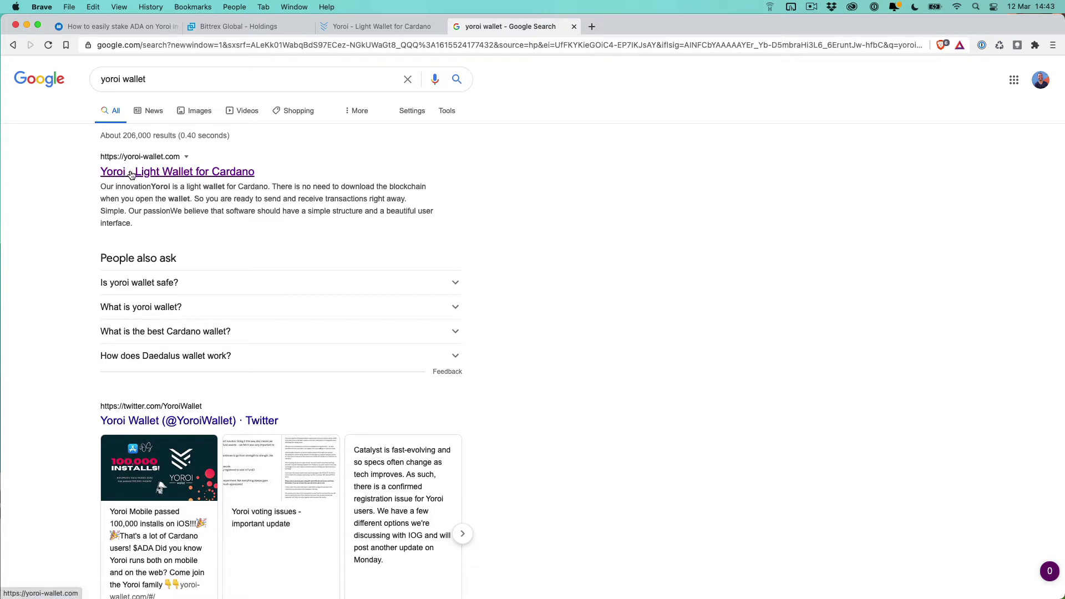
# Open the official yoroi-wallet.com result and browse its homepage and Download options.
pyautogui.click(144, 175)
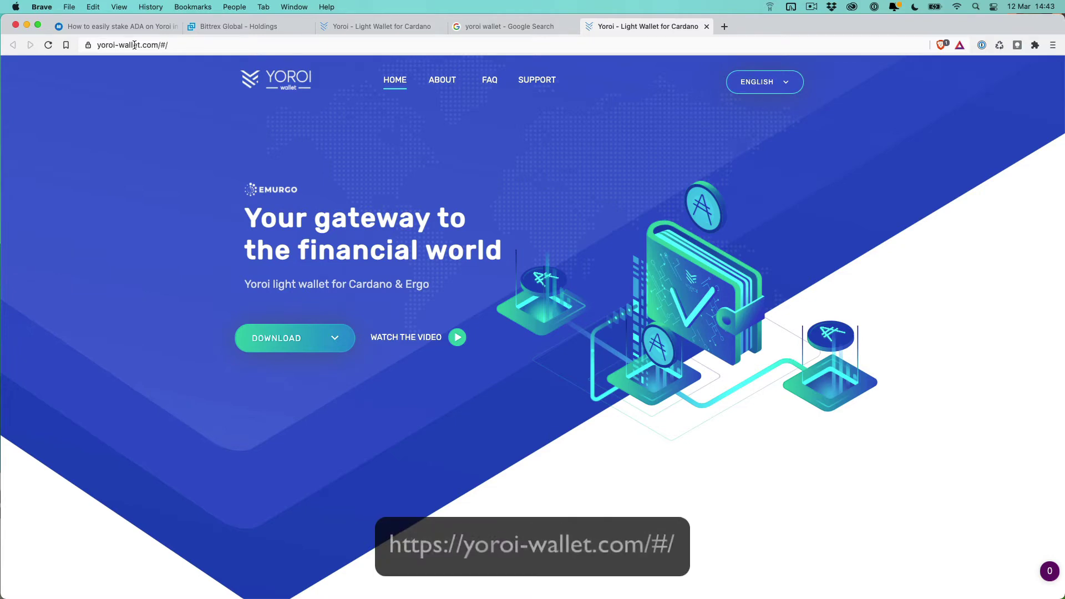
pyautogui.scroll(-5, 245, 174)
pyautogui.scroll(2, 330, 235)
pyautogui.click(310, 245)
pyautogui.scroll(-20, 222, 254)
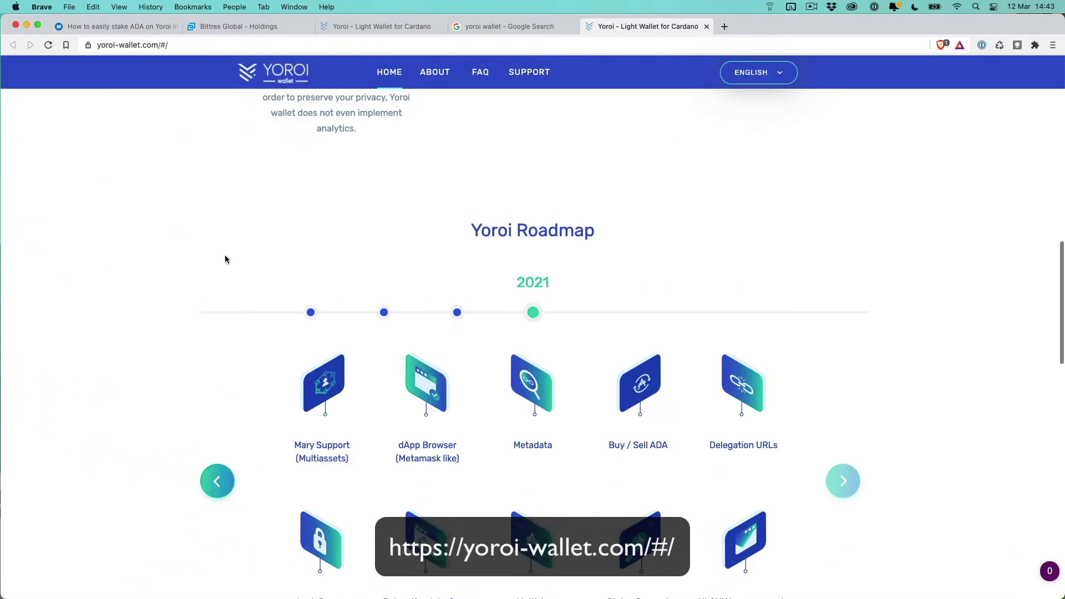
pyautogui.scroll(-8, 241, 265)
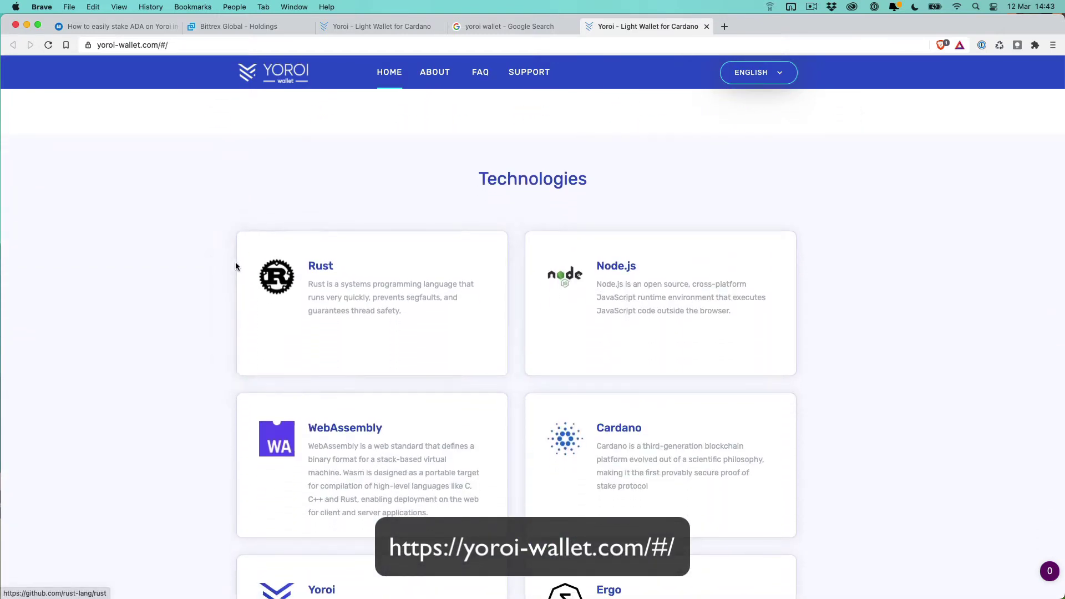
pyautogui.scroll(15, 324, 262)
pyautogui.scroll(10, 325, 262)
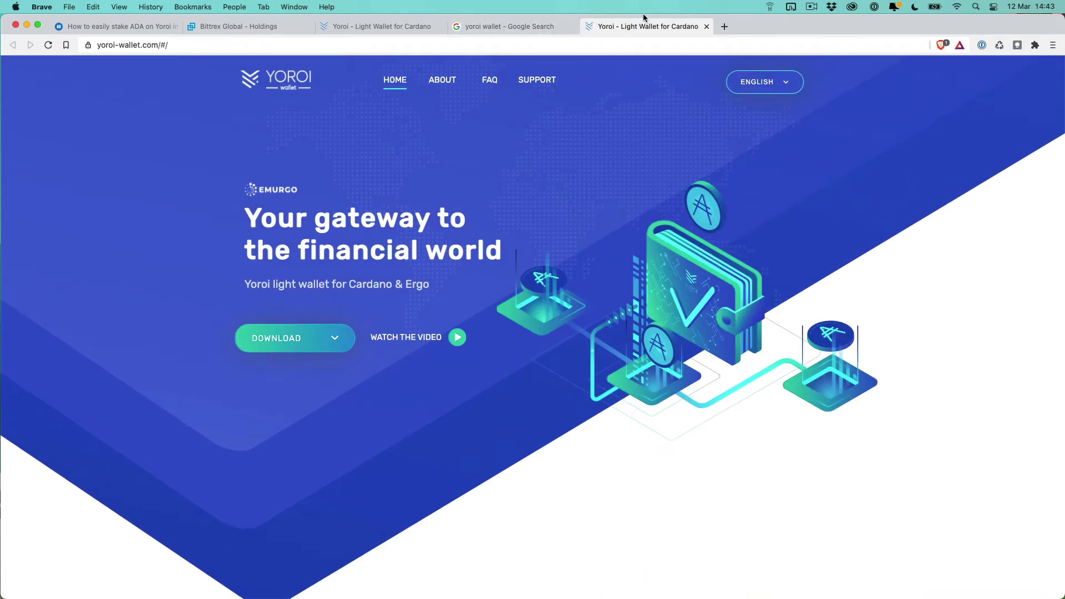
# Close the duplicate Yoroi and Google results tabs and show the Yoroi site's Download options.
pyautogui.click(707, 26)
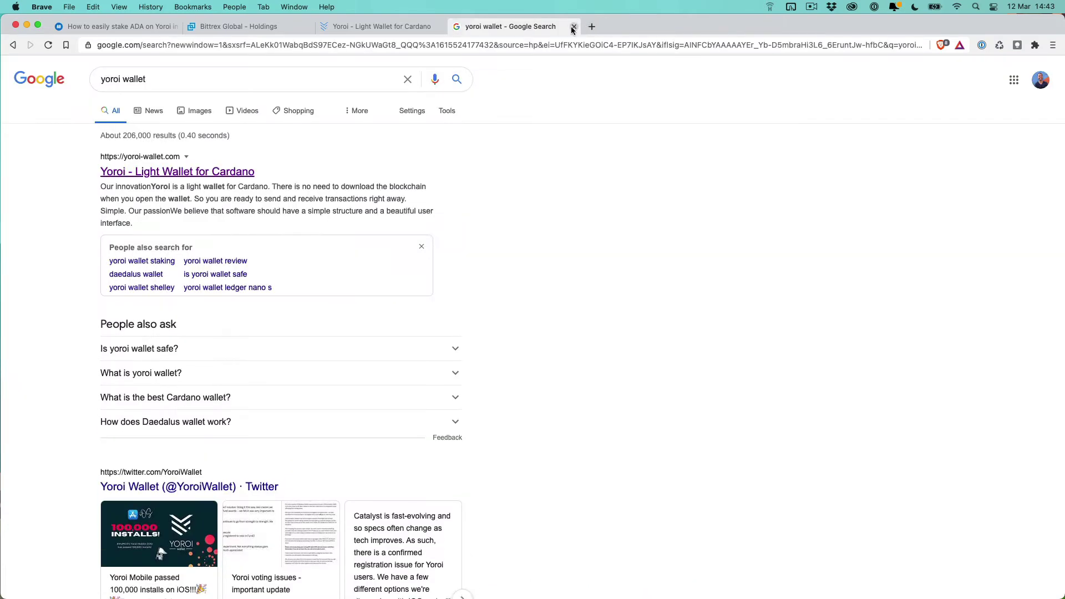
pyautogui.click(574, 26)
pyautogui.click(335, 340)
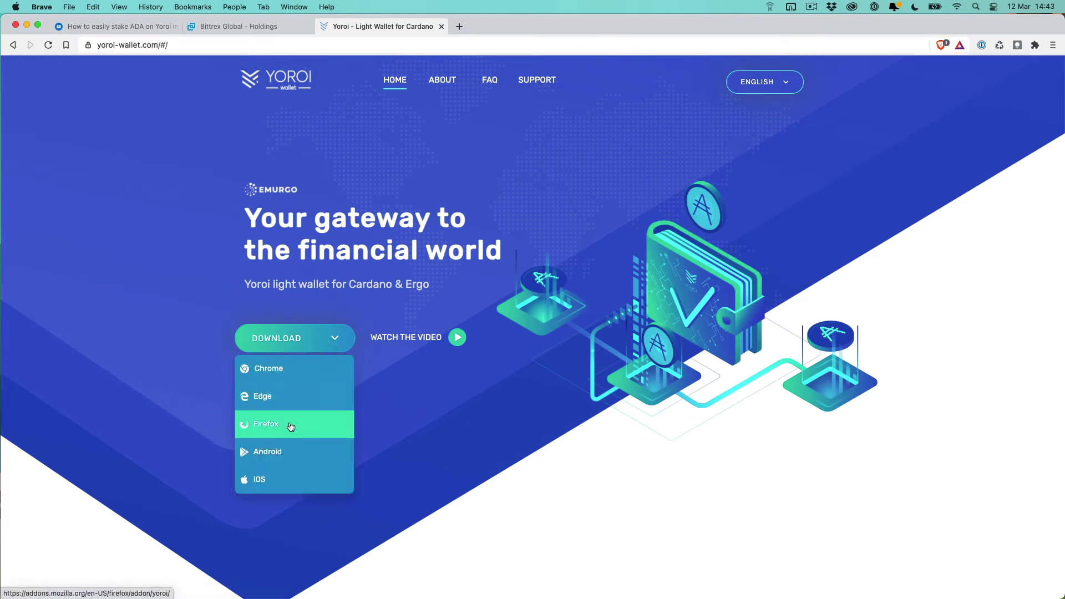
pyautogui.click(459, 27)
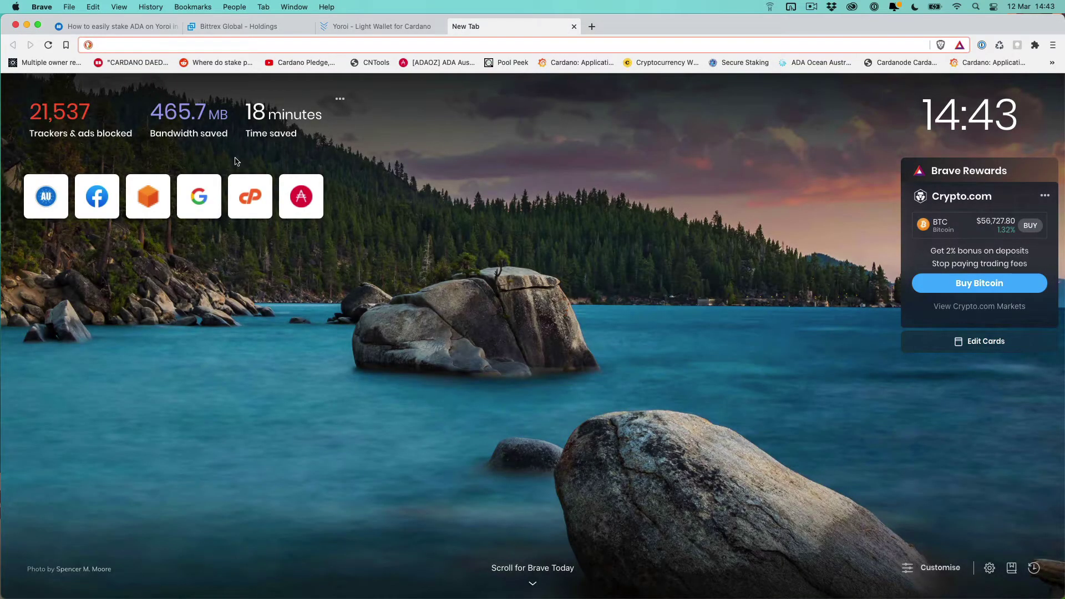
pyautogui.click(575, 26)
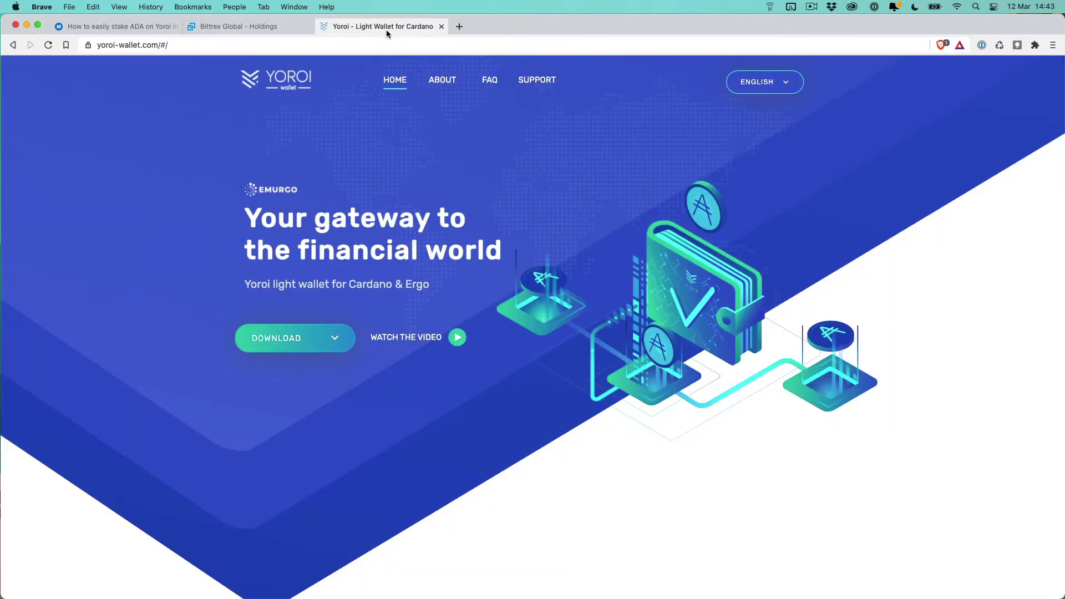
pyautogui.click(324, 342)
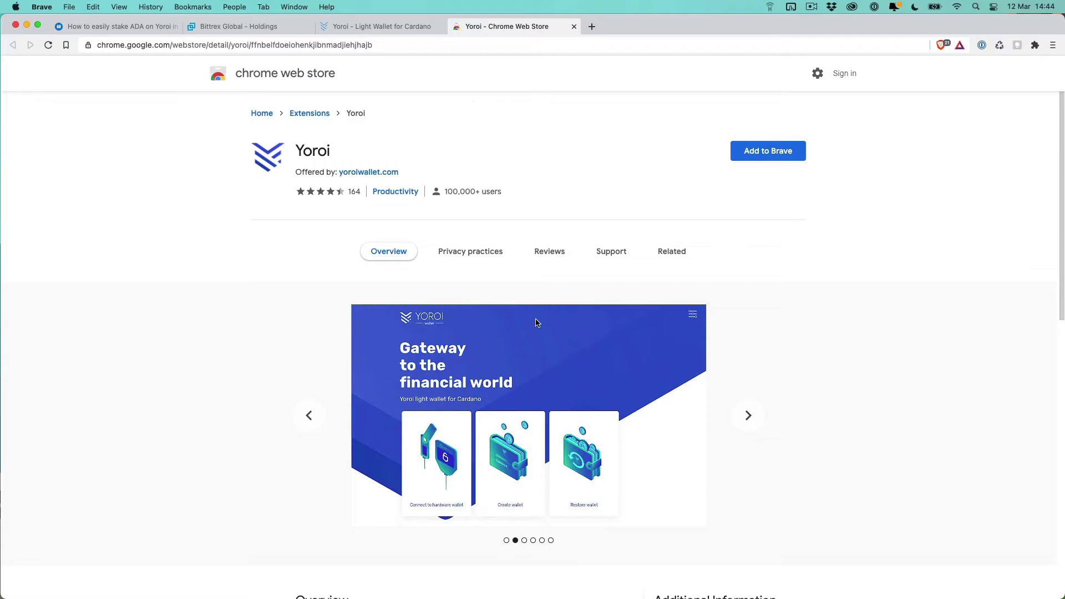
pyautogui.click(155, 28)
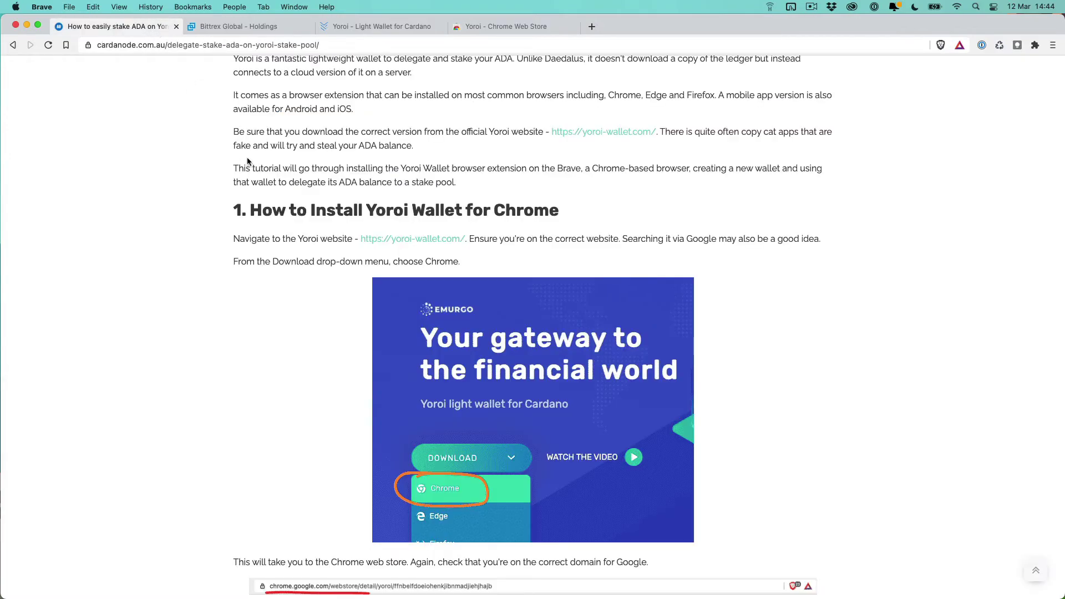
pyautogui.scroll(-20, 254, 132)
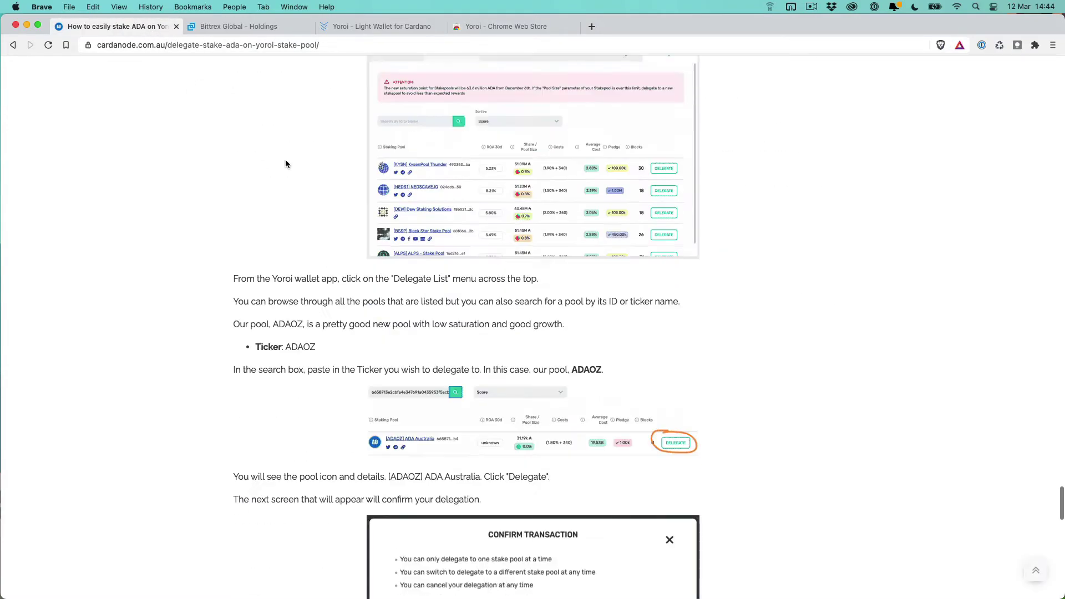
pyautogui.scroll(-7, 284, 158)
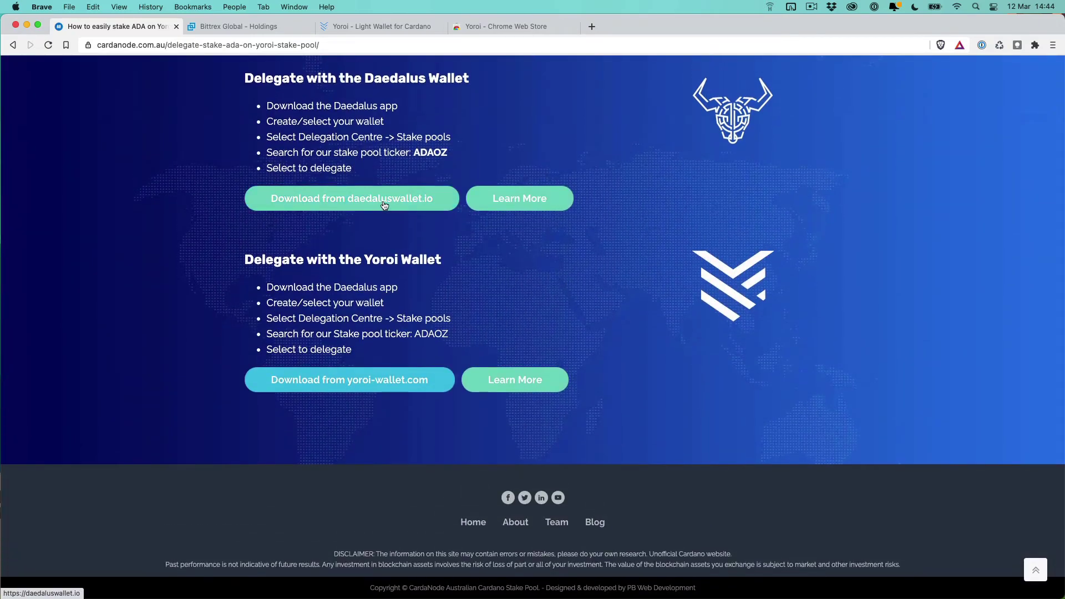
pyautogui.click(418, 201)
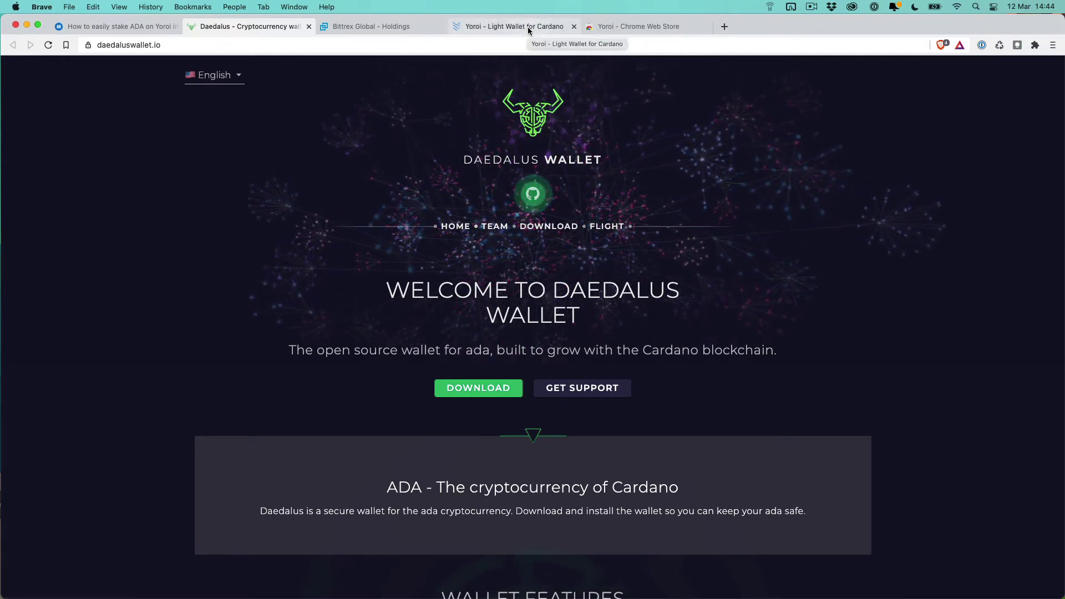
pyautogui.press('super+w')
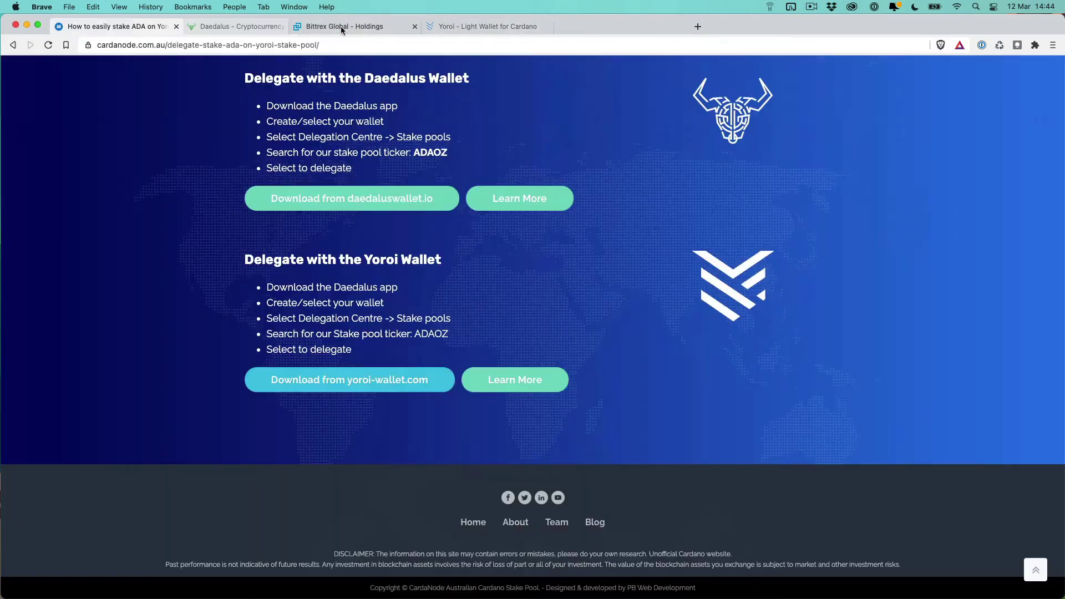
# Go back to the Yoroi extension listing in the Chrome Web Store.
pyautogui.click(375, 26)
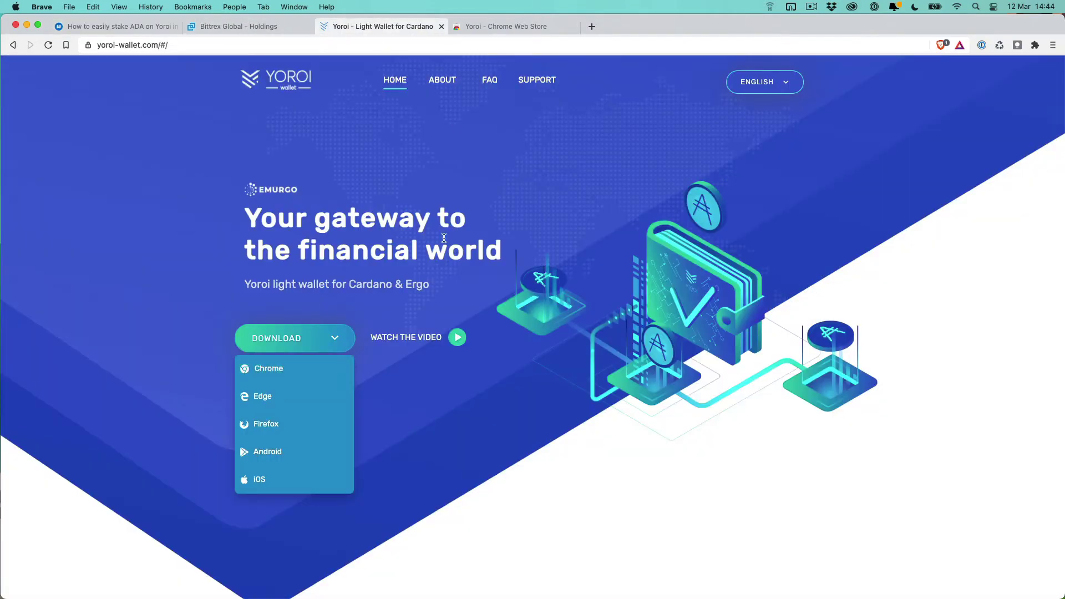
pyautogui.click(536, 26)
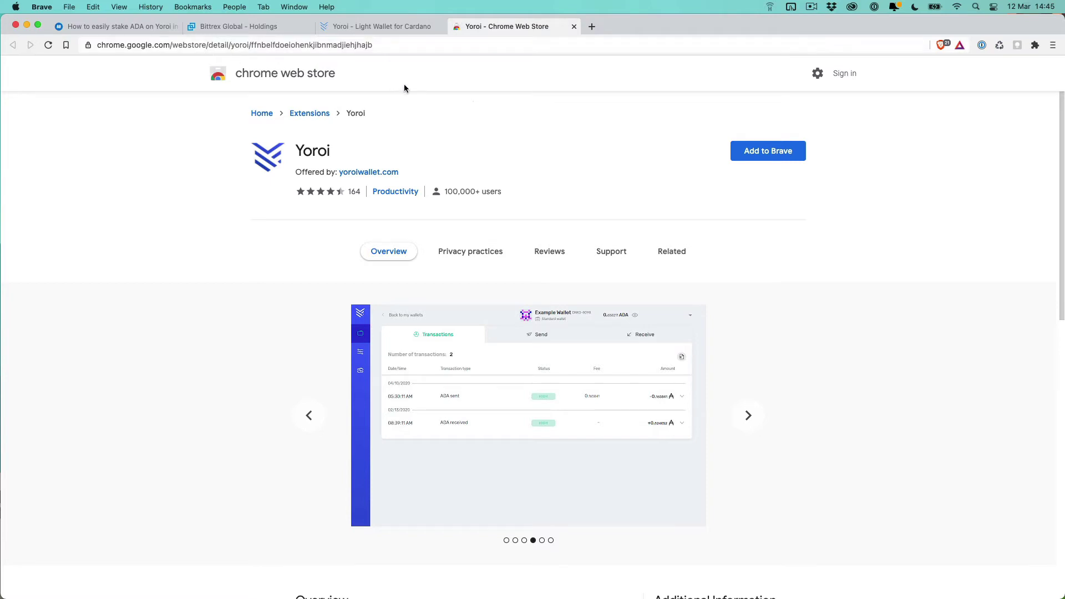
# Add the Yoroi extension to Brave and launch it from the Extensions menu.
pyautogui.click(764, 158)
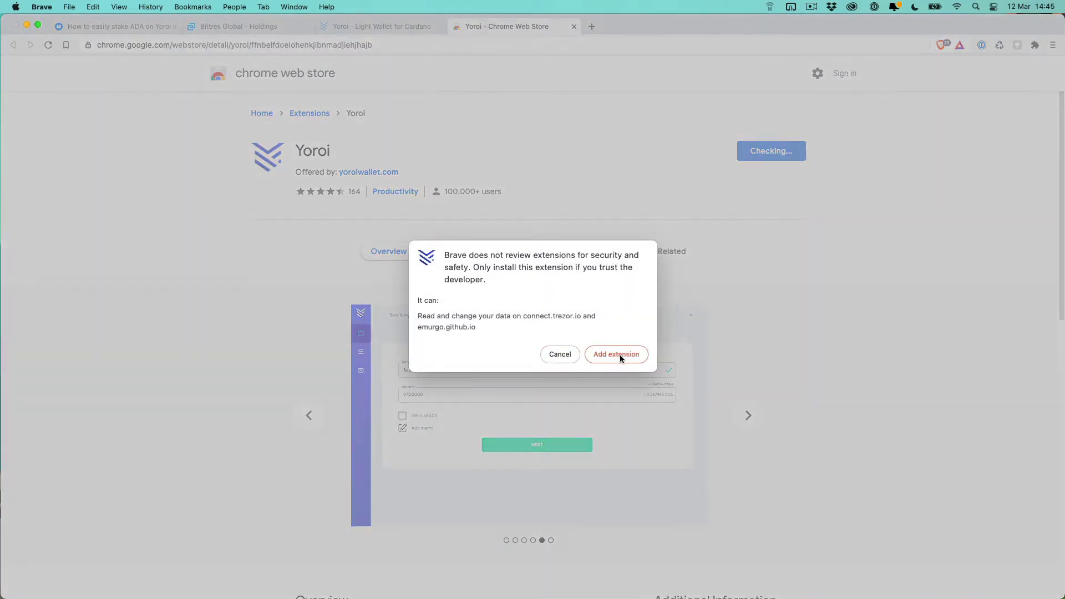
pyautogui.click(623, 356)
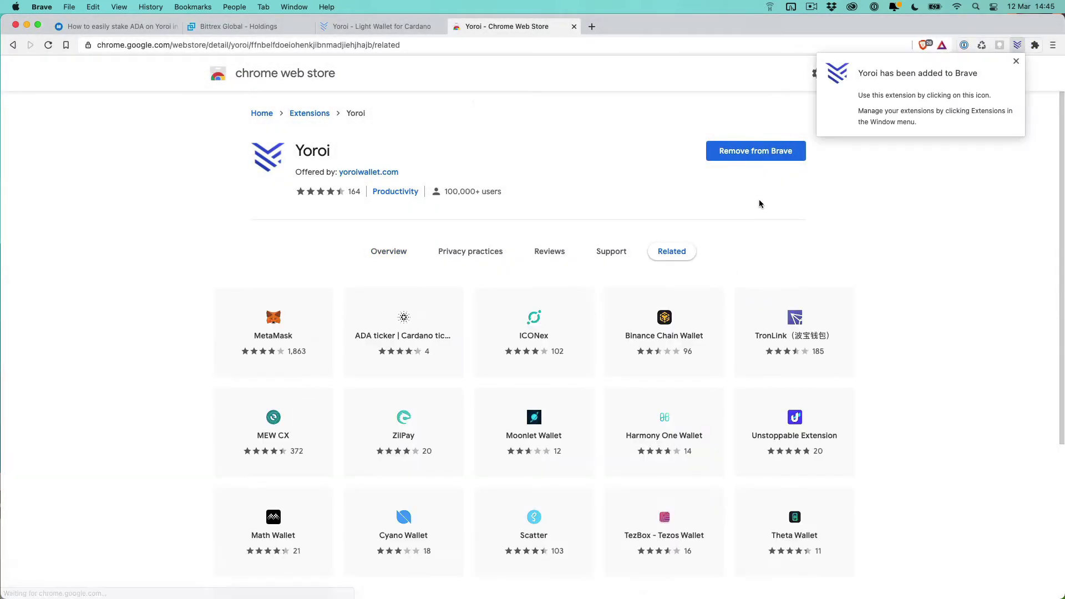
pyautogui.click(1016, 62)
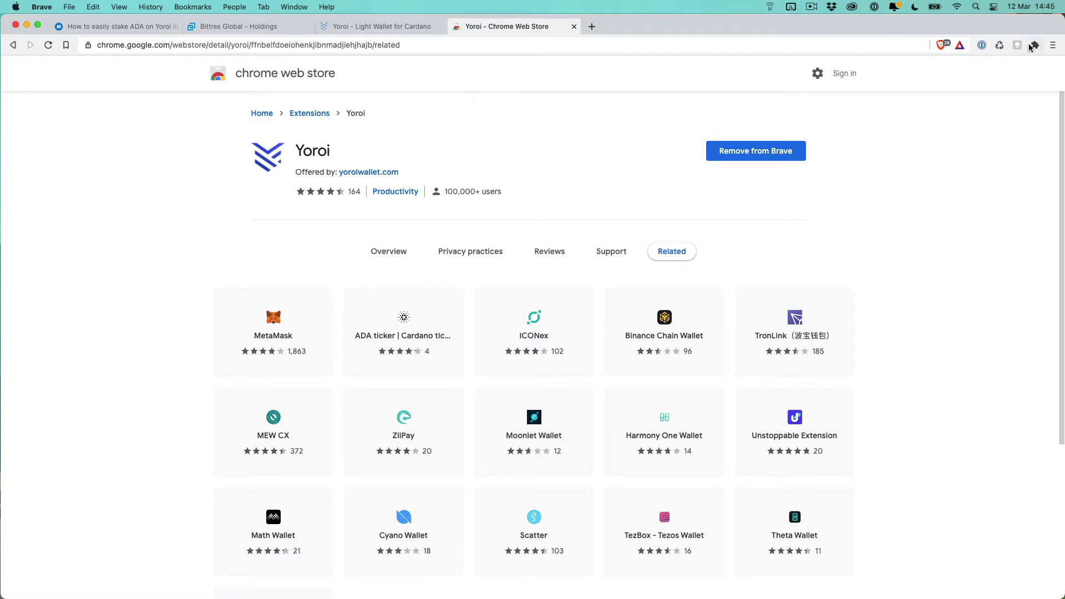
pyautogui.click(1033, 45)
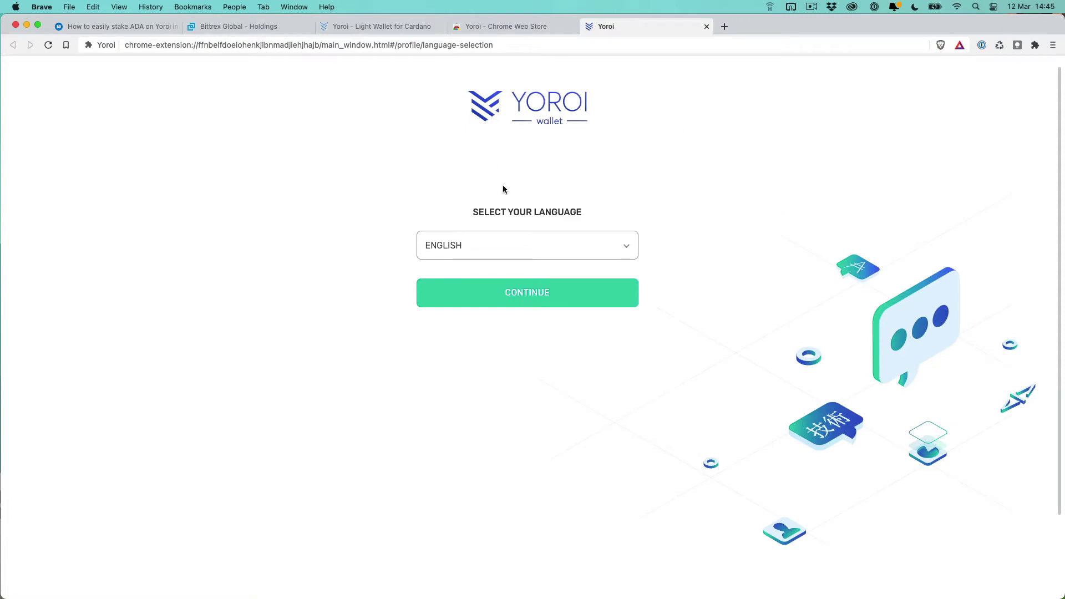
# Read the Cardanode tutorial's Yoroi setup instructions, then return to Yoroi.
pyautogui.click(144, 30)
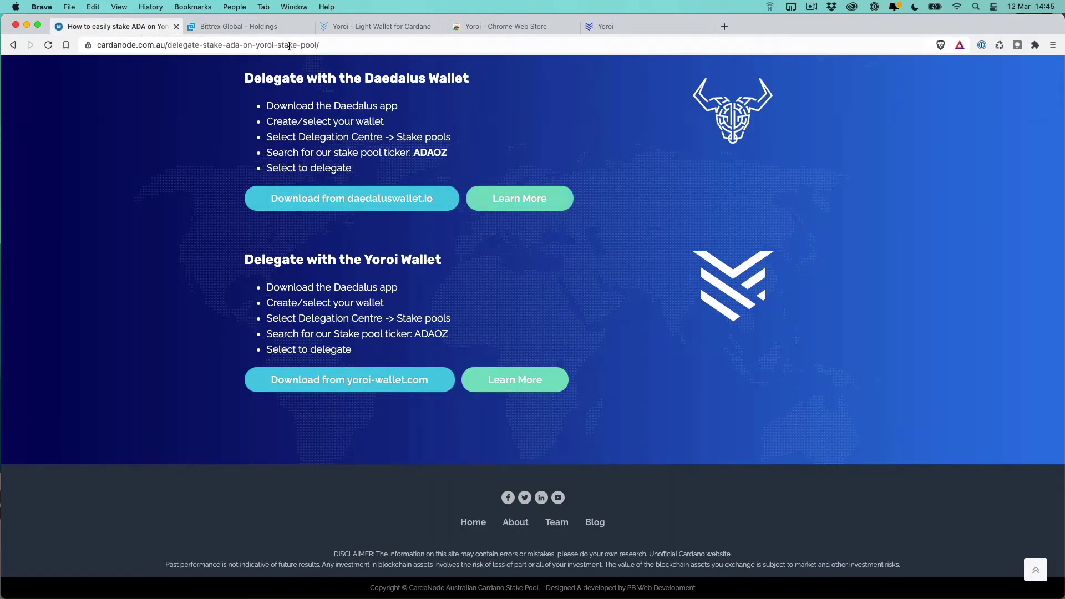
pyautogui.click(542, 372)
pyautogui.scroll(-8, 562, 275)
pyautogui.scroll(-15, 562, 275)
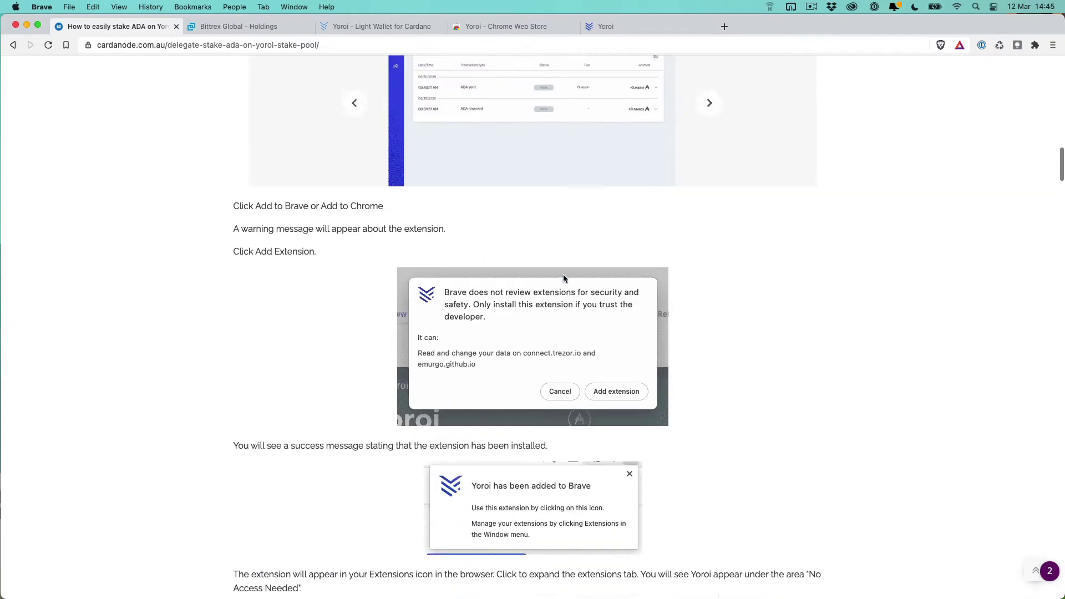
pyautogui.click(614, 35)
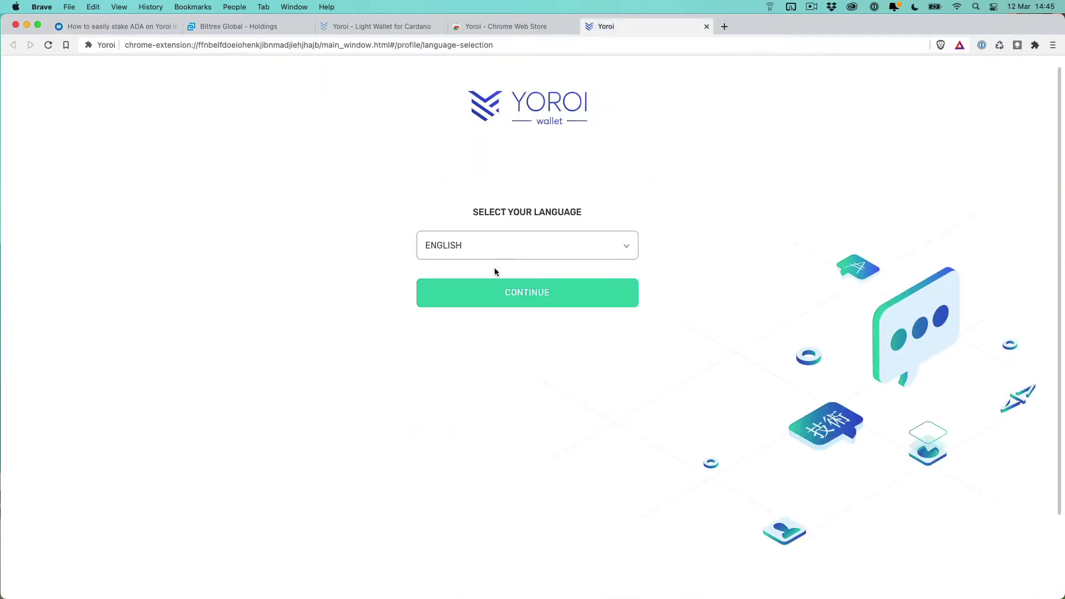
# Keep English as the language and accept Yoroi's terms of use.
pyautogui.click(549, 297)
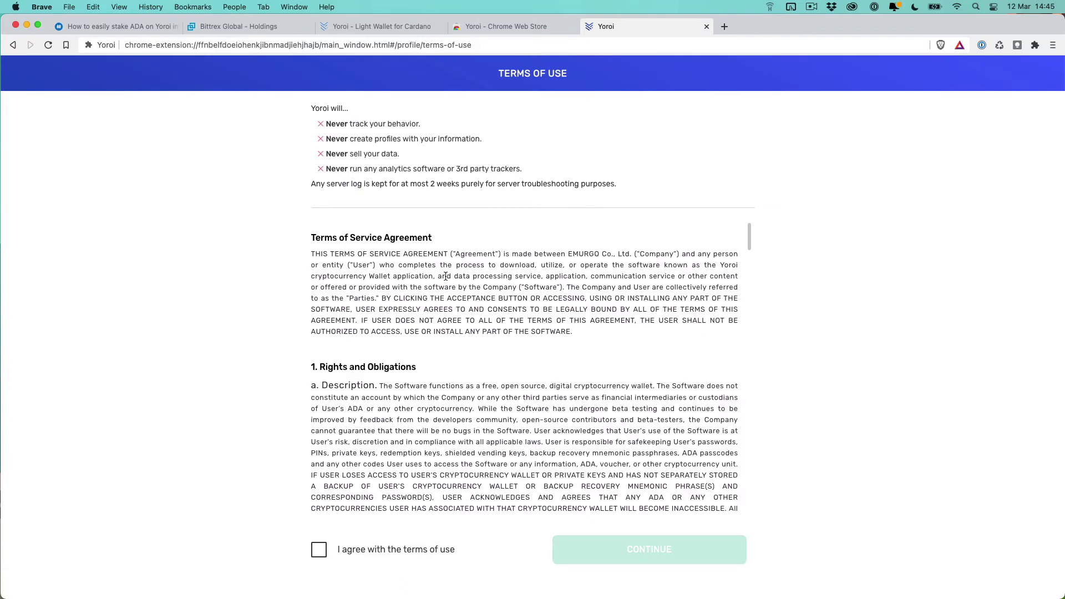
pyautogui.moveTo(327, 124); pyautogui.dragTo(489, 172)
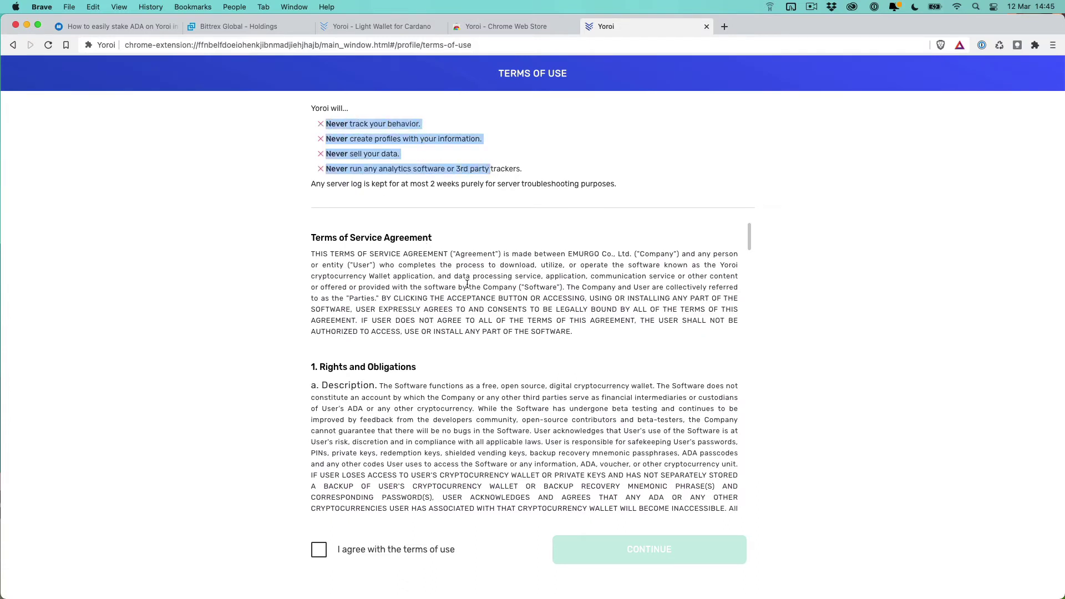
pyautogui.scroll(-5, 467, 284)
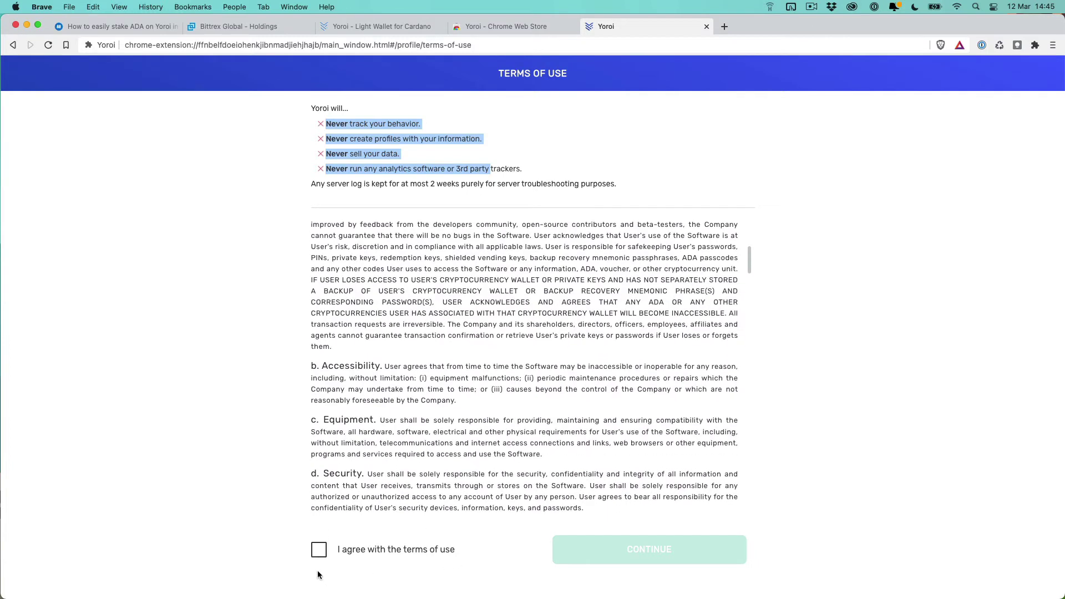
pyautogui.click(319, 549)
pyautogui.click(595, 546)
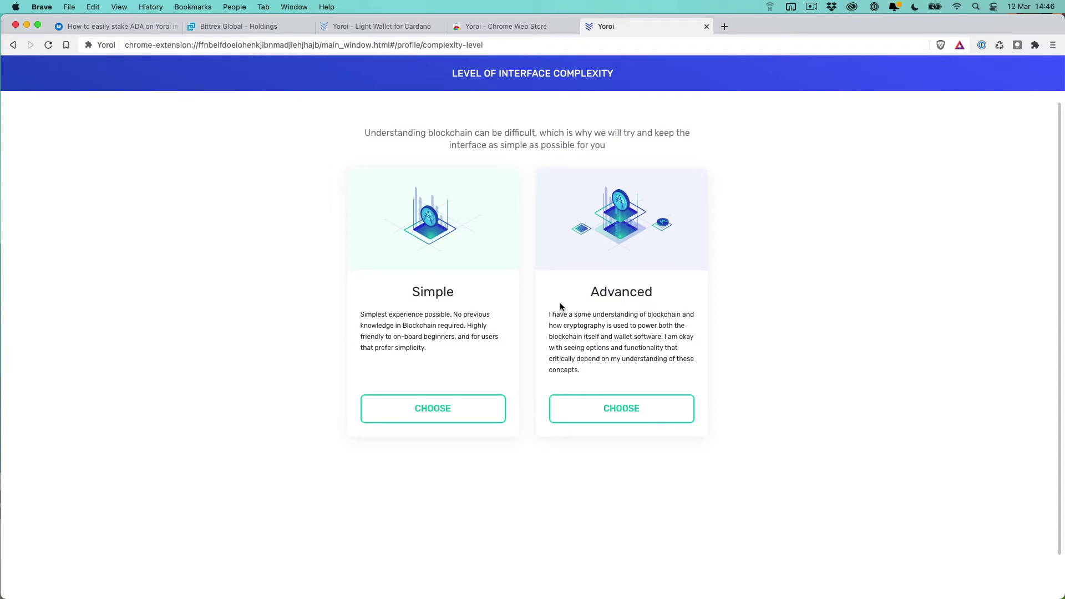
# Choose an interface level, allow Cardano payment URLs in Yoroi and Brave, and finish setup.
pyautogui.click(448, 407)
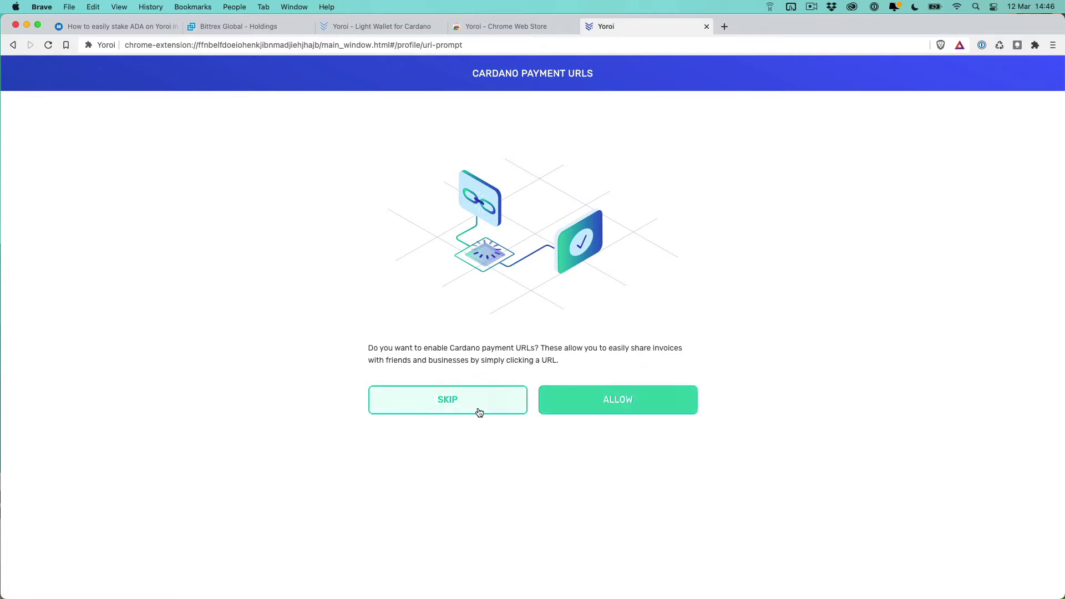
pyautogui.click(613, 409)
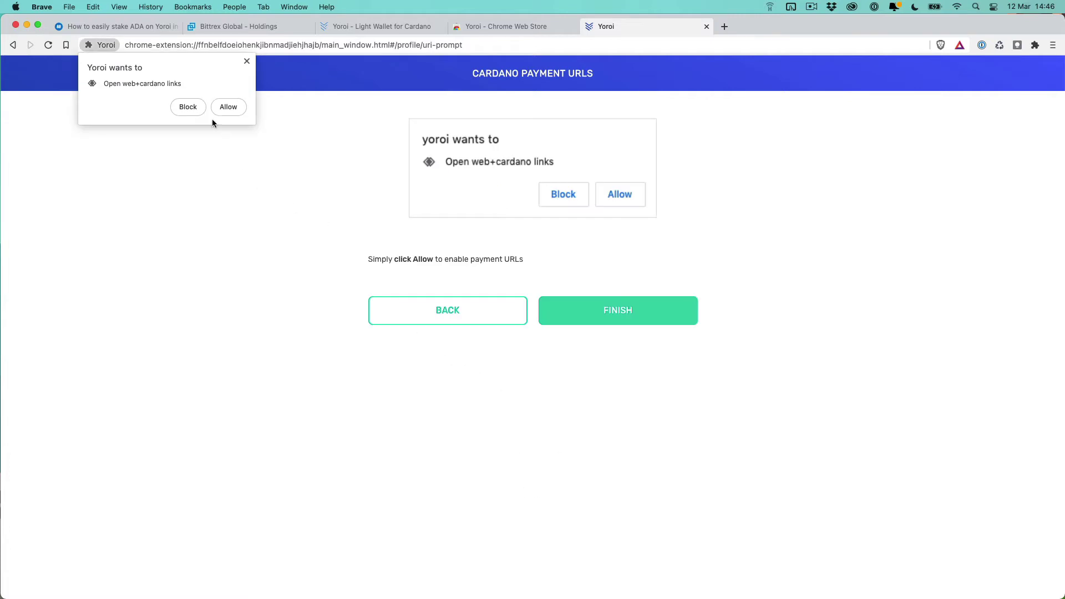
pyautogui.click(229, 109)
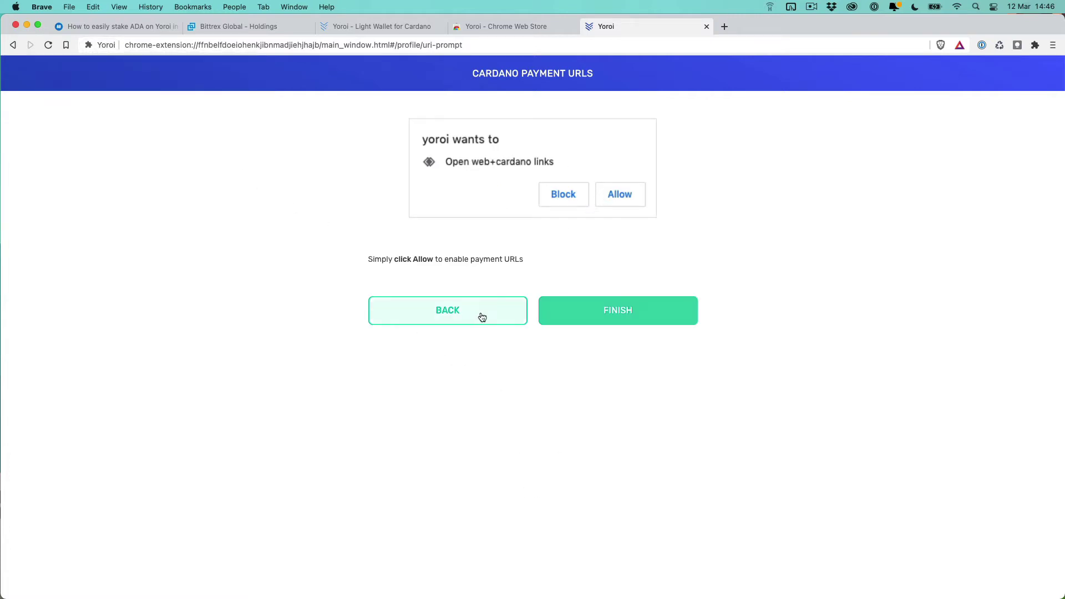
pyautogui.click(590, 311)
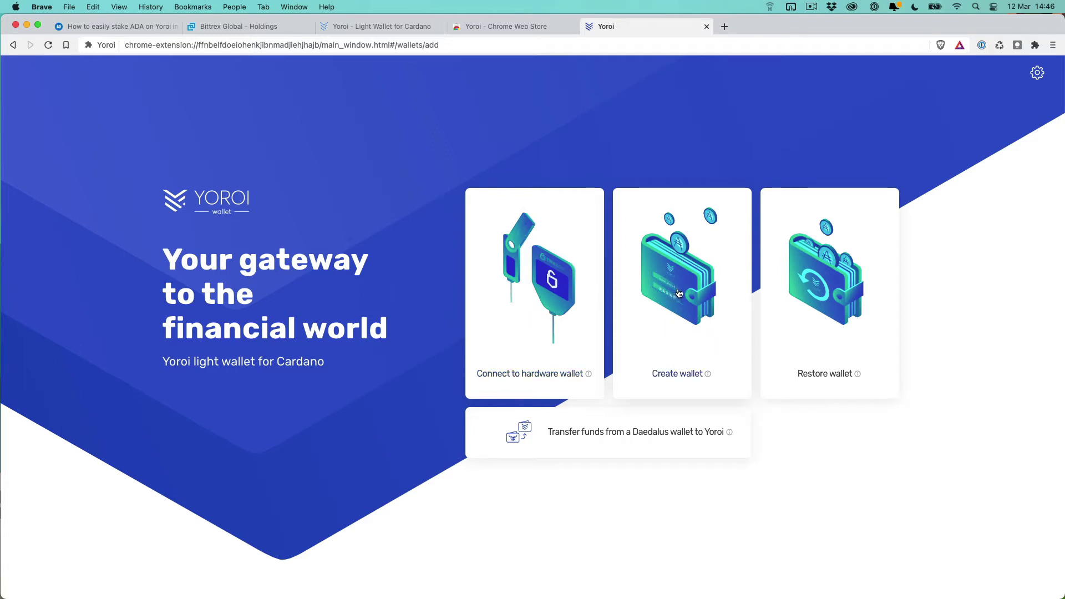
# Start a standard Cardano wallet named 'My New Wallet' and go to the spending password.
pyautogui.click(676, 333)
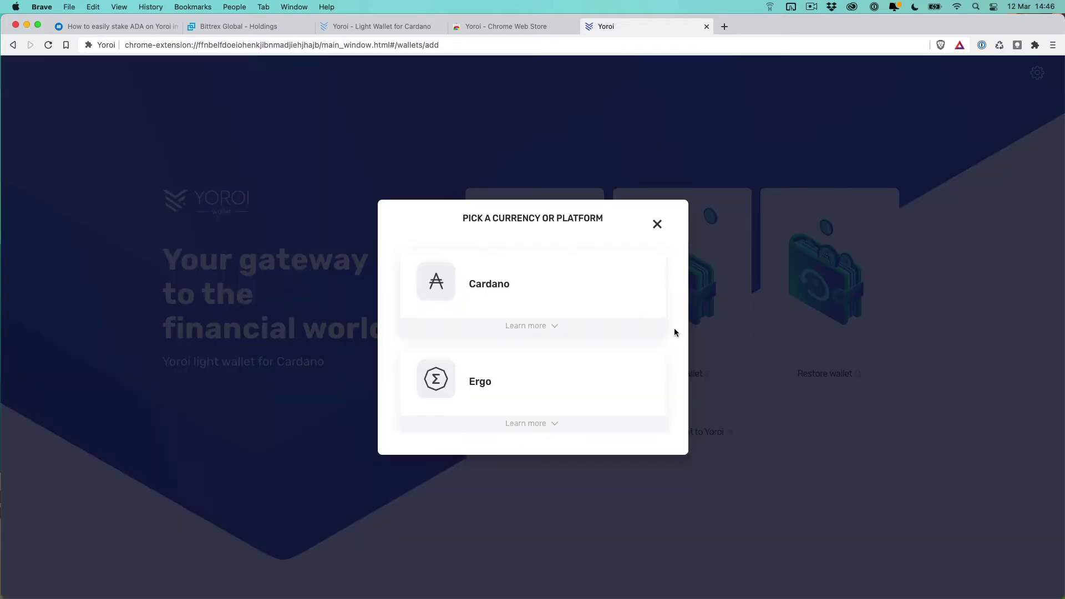
pyautogui.click(518, 285)
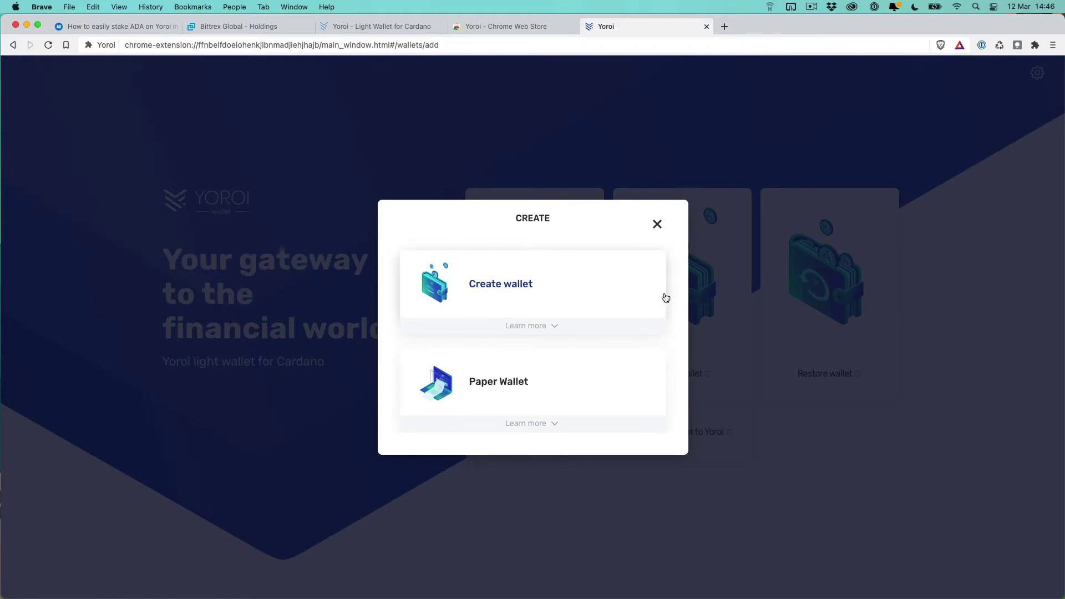
pyautogui.click(510, 293)
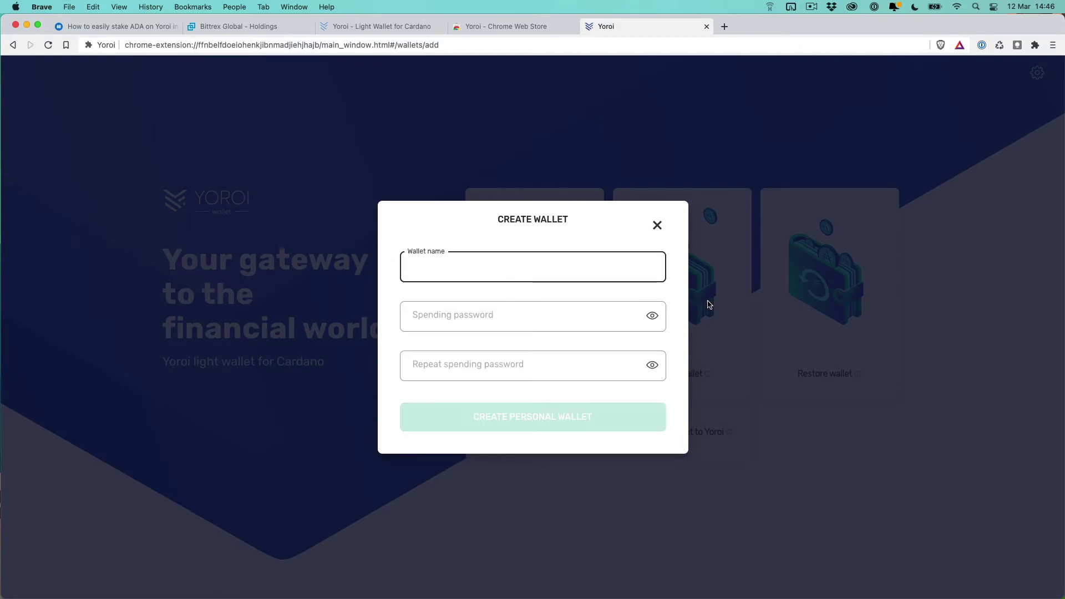
pyautogui.write('My New Wallet')
pyautogui.click(591, 315)
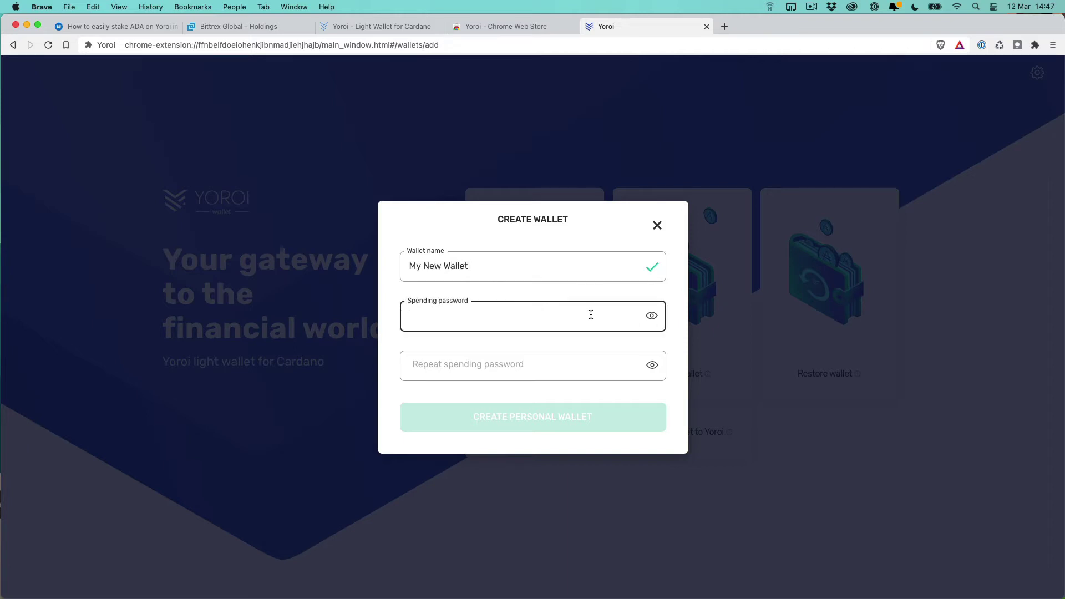
# Search for lastpass in a new tab, visit the LastPass site, then close both tabs.
pyautogui.click(724, 26)
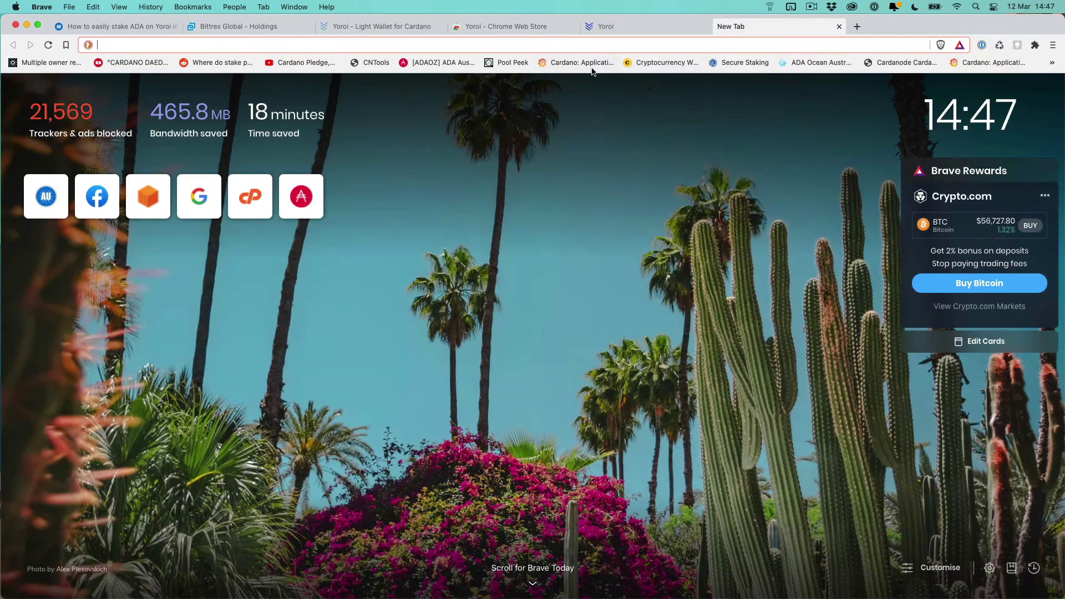
pyautogui.write('last')
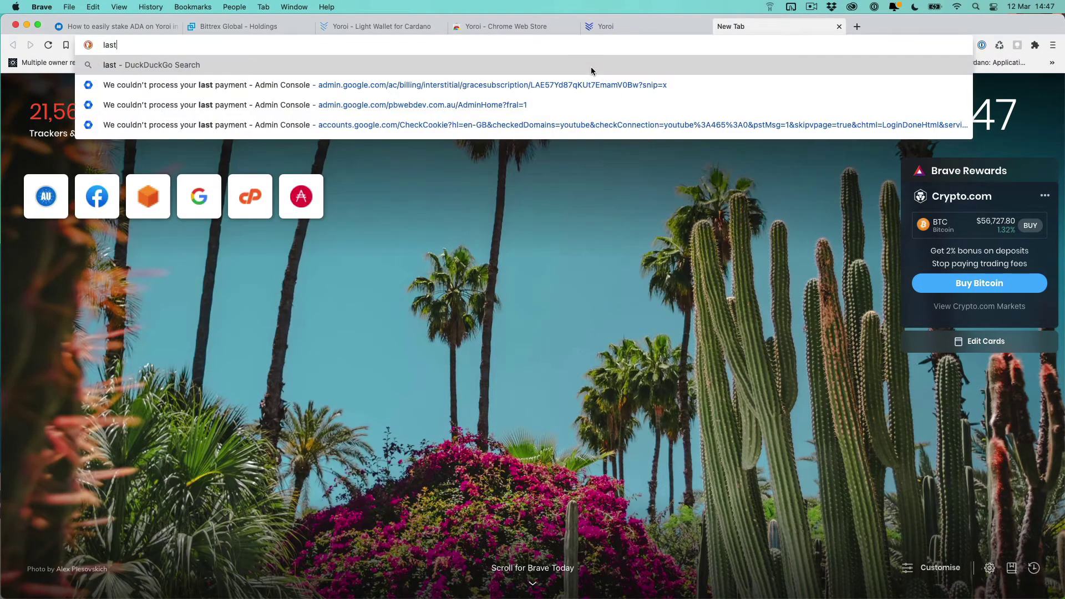
pyautogui.write('pass')
pyautogui.press('Return')
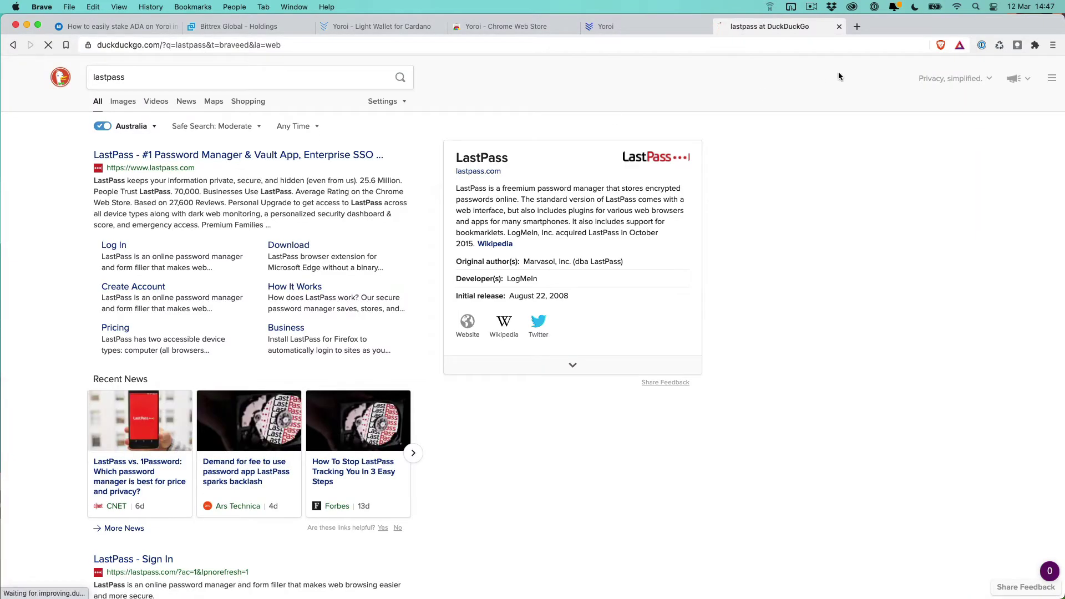
pyautogui.click(813, 44)
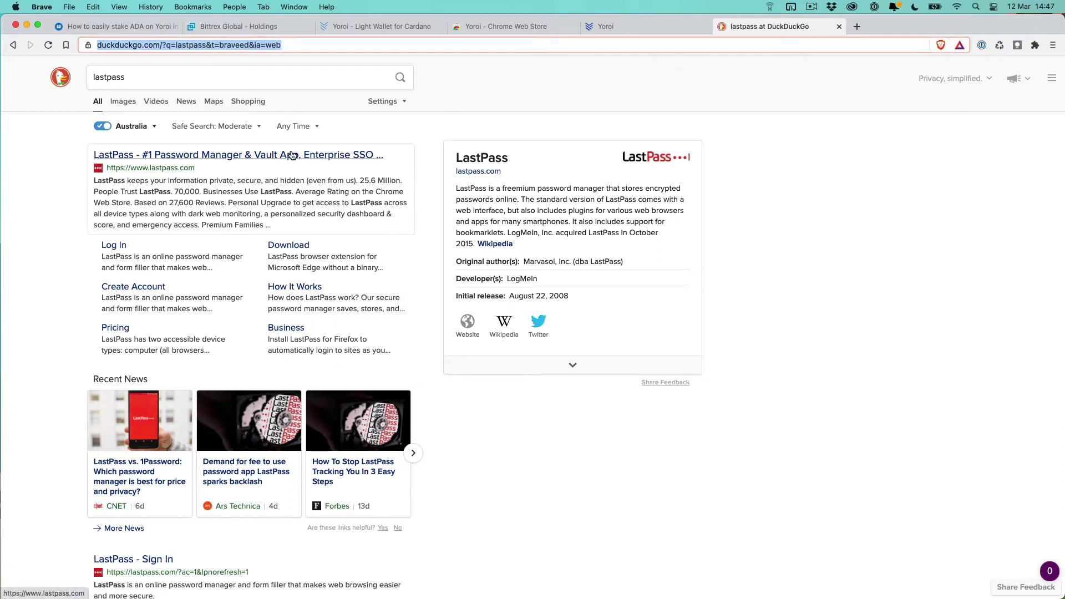
pyautogui.click(159, 172)
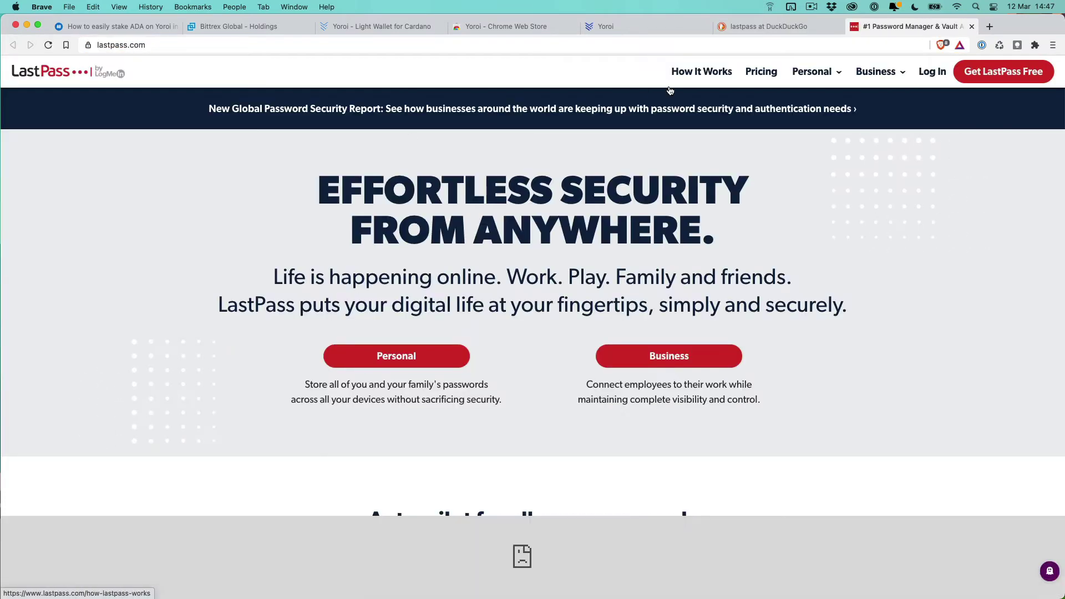
pyautogui.click(972, 27)
pyautogui.click(840, 26)
# Search 'password generator' in a new tab and select the random 8-character password.
pyautogui.click(725, 27)
pyautogui.write('password generator w')
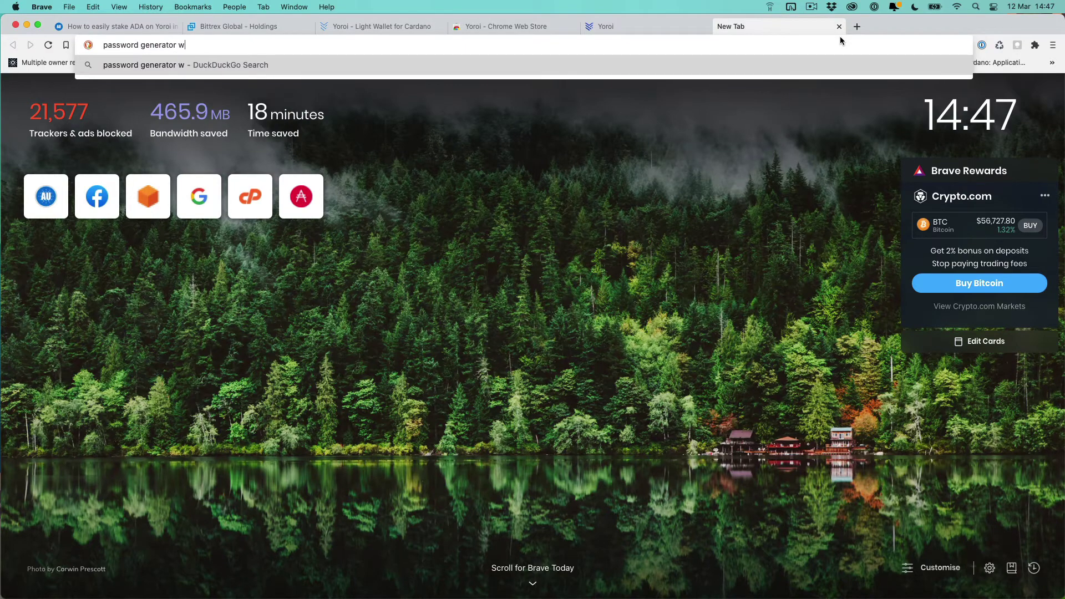
pyautogui.press('Return')
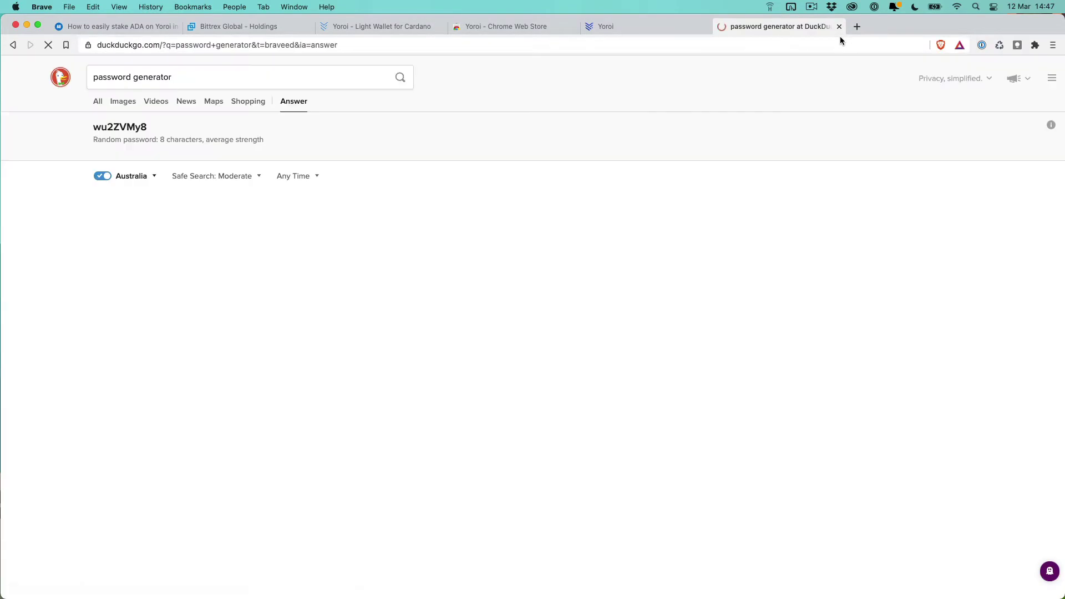
pyautogui.doubleClick(128, 132)
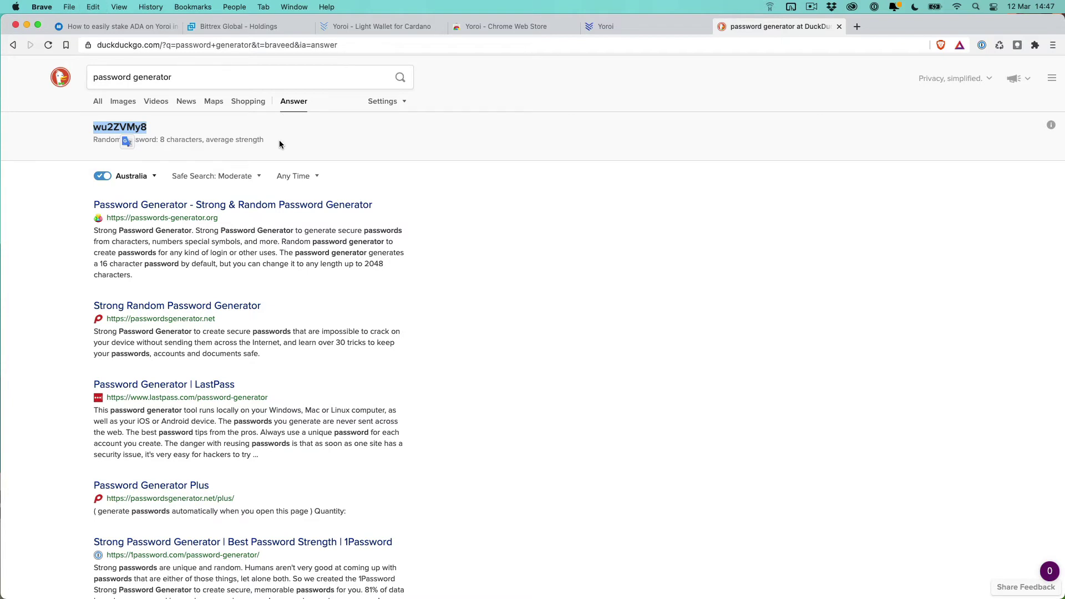
# Paste the copied password into the Spending password and Repeat spending password fields.
pyautogui.click(617, 29)
pyautogui.press('super+v')
pyautogui.click(477, 369)
pyautogui.press('super+v')
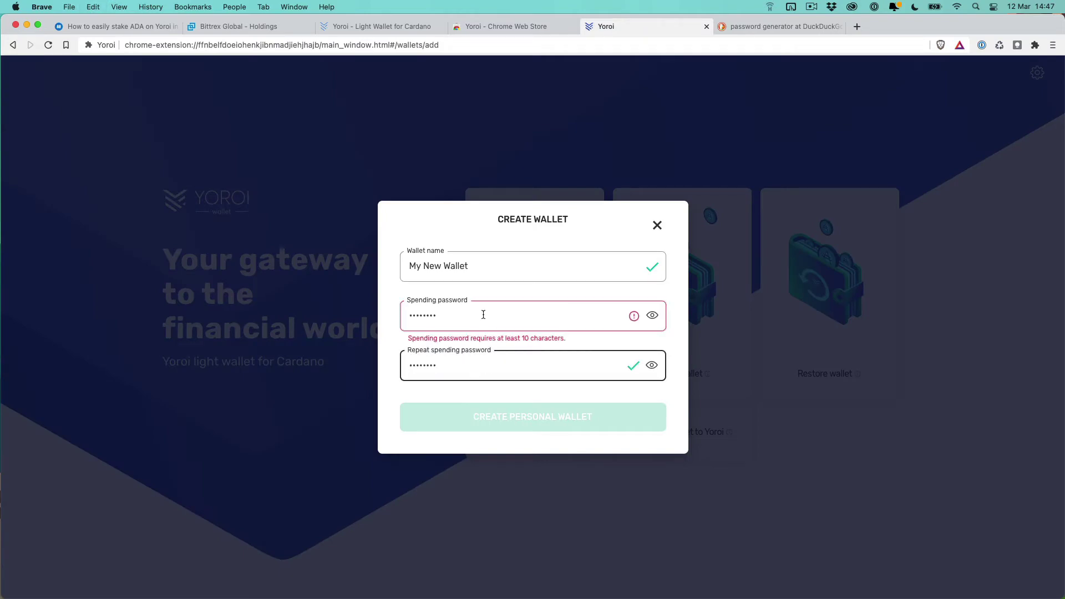
# Re-copy the generated 16-character password, replace both password fields with it, and create the wallet.
pyautogui.click(778, 28)
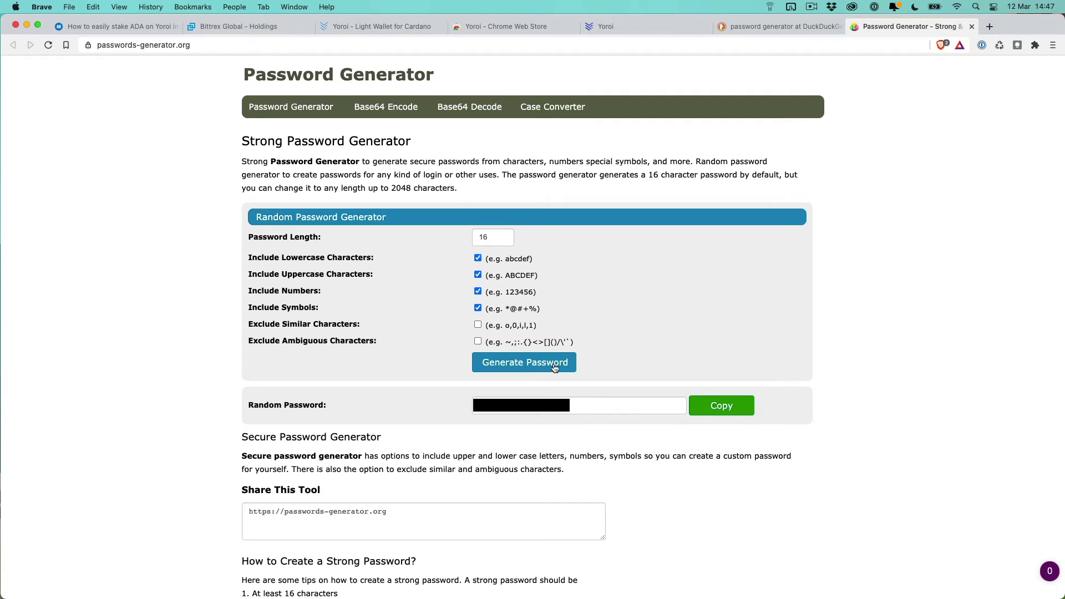
pyautogui.click(714, 407)
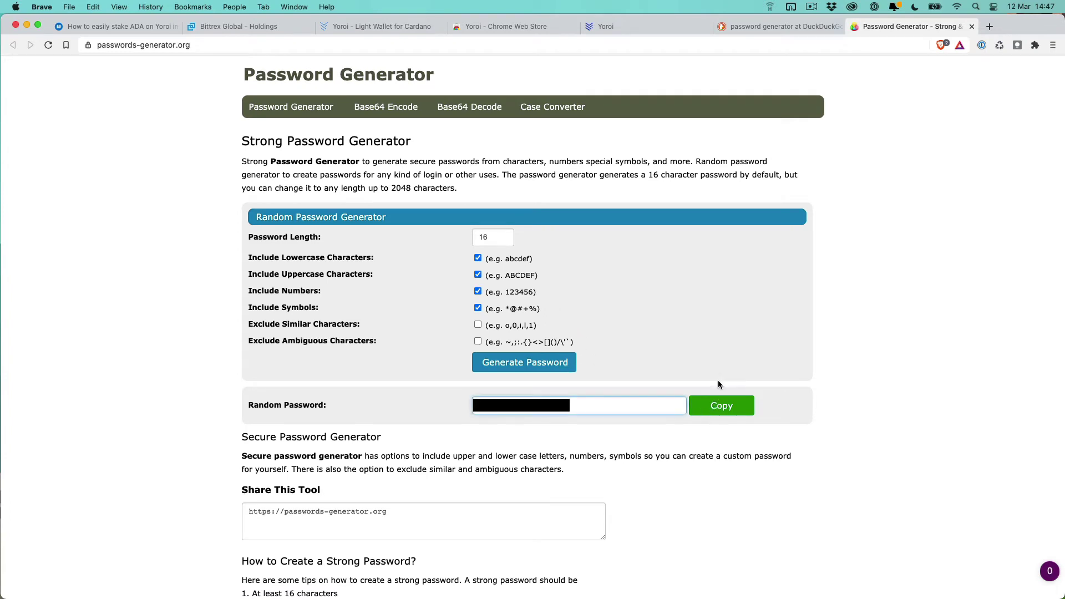
pyautogui.click(654, 27)
pyautogui.click(483, 316)
pyautogui.press('super+a')
pyautogui.press('super+v')
pyautogui.click(534, 367)
pyautogui.press('super+a')
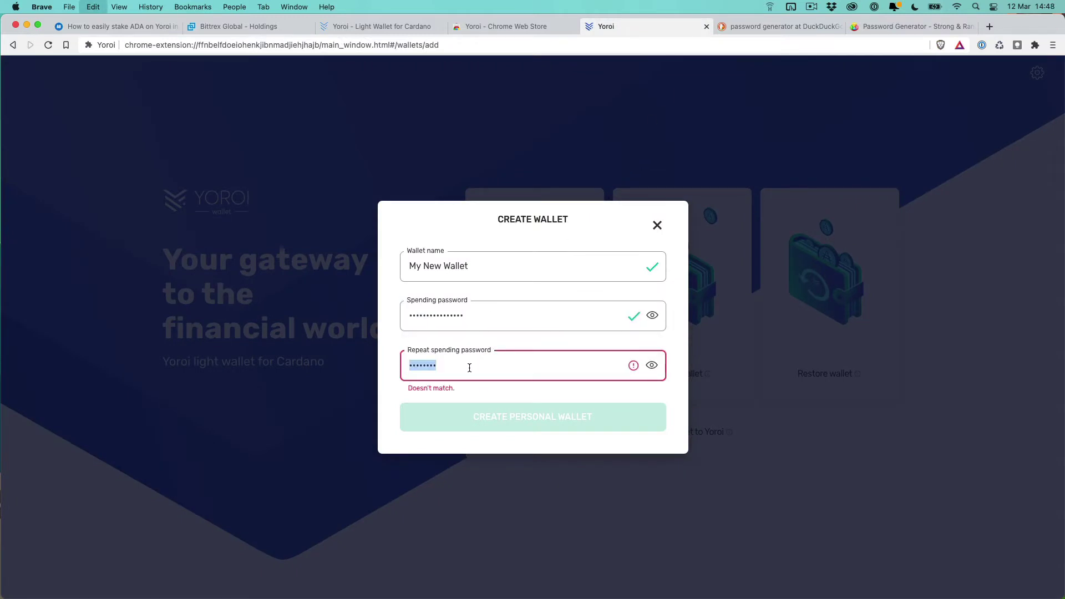
pyautogui.press('super+v')
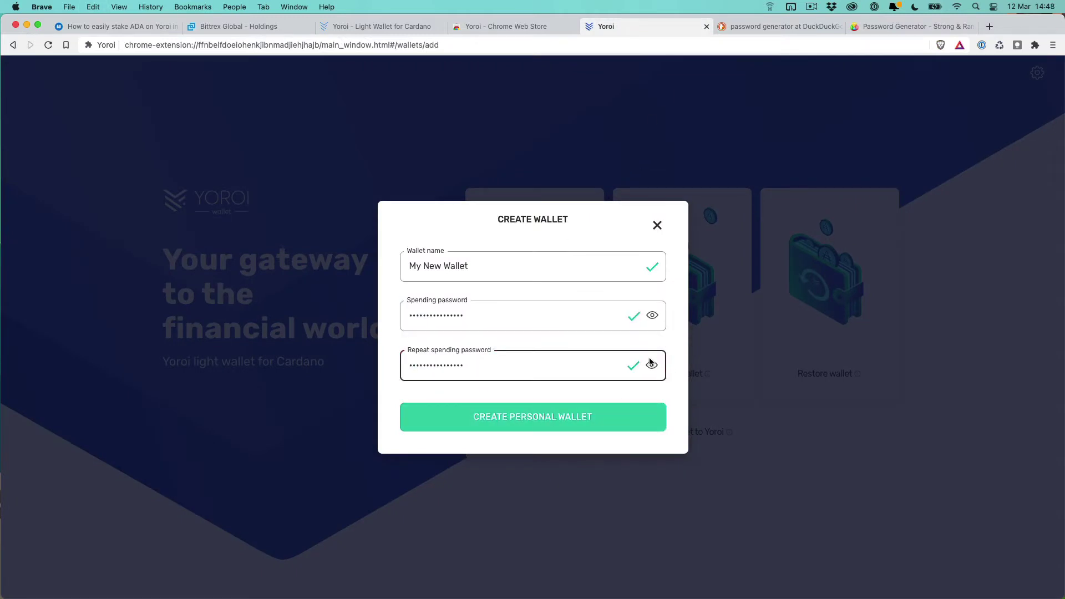
pyautogui.click(534, 421)
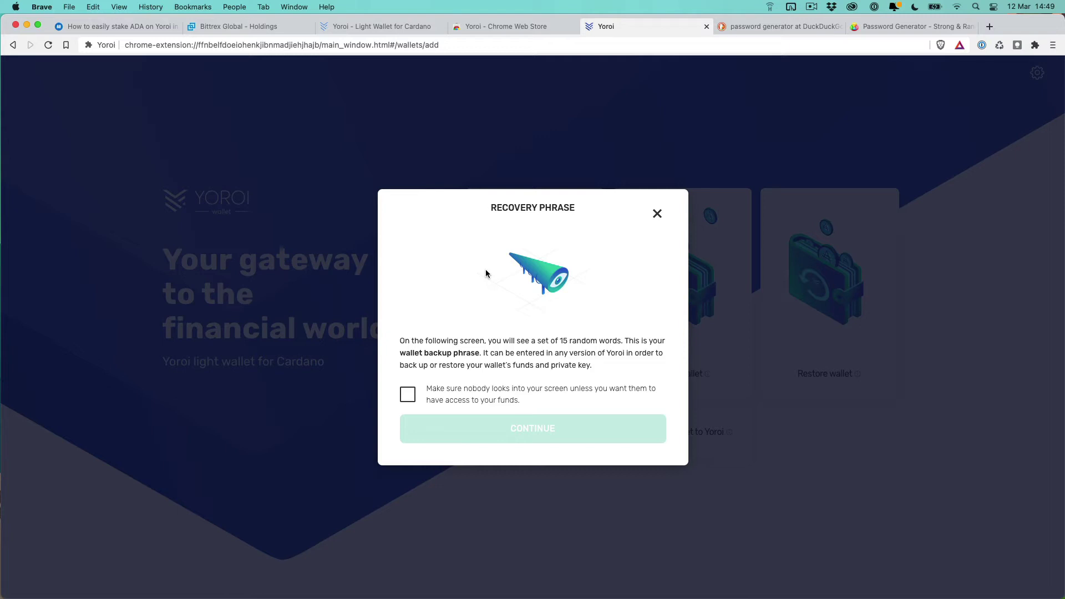
# Tick the privacy checkbox and both acknowledgements: keys stay on this device, recovery needs the phrase.
pyautogui.click(409, 397)
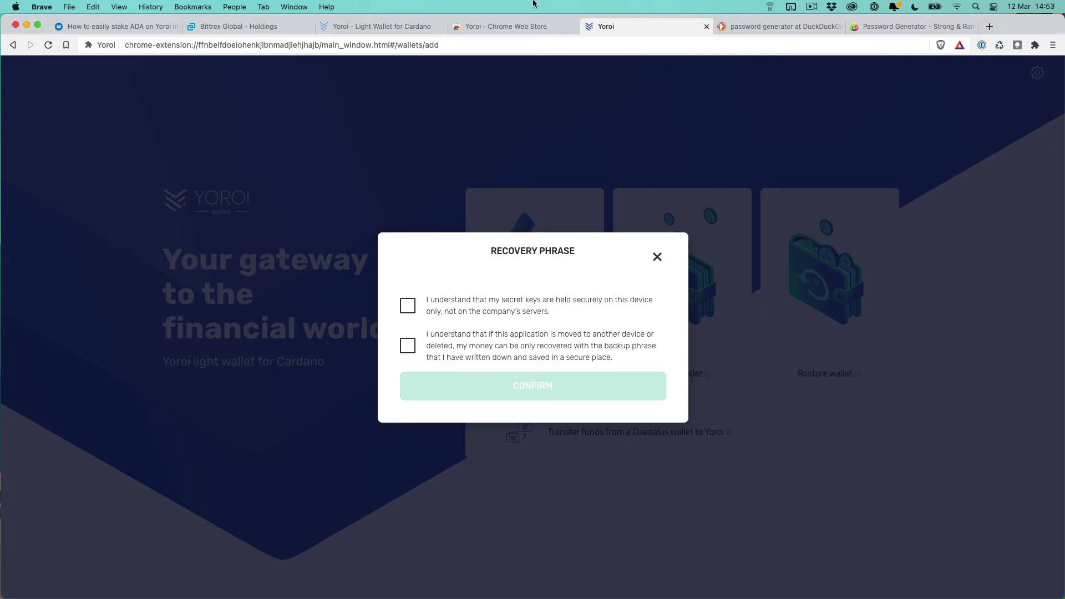
pyautogui.click(410, 313)
pyautogui.click(409, 347)
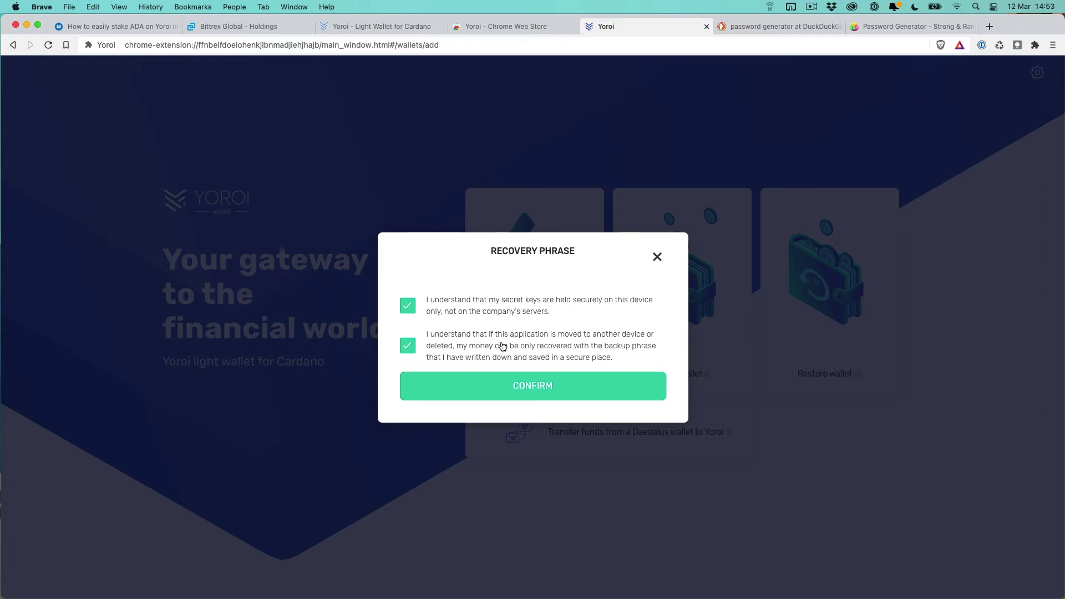
# Confirm My New Wallet, then copy its receiving address from the Receive page.
pyautogui.click(532, 388)
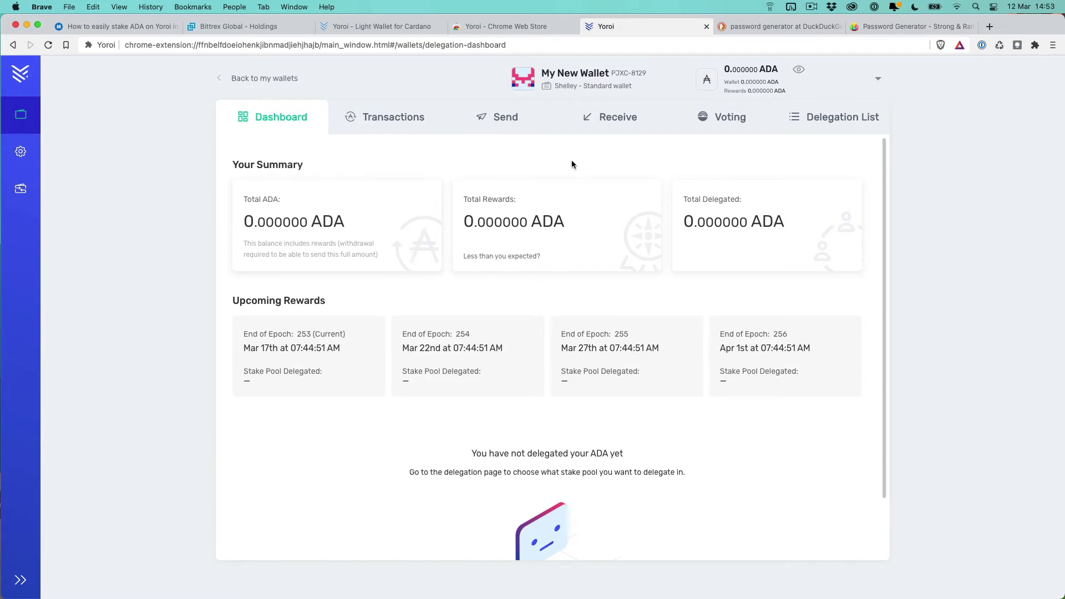
pyautogui.click(617, 123)
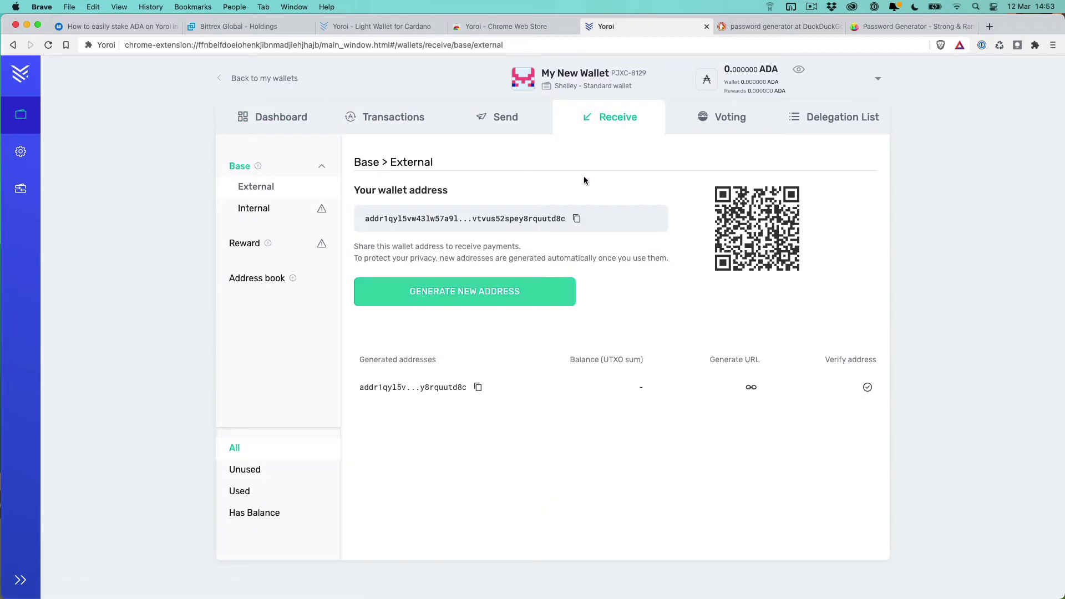
pyautogui.click(576, 221)
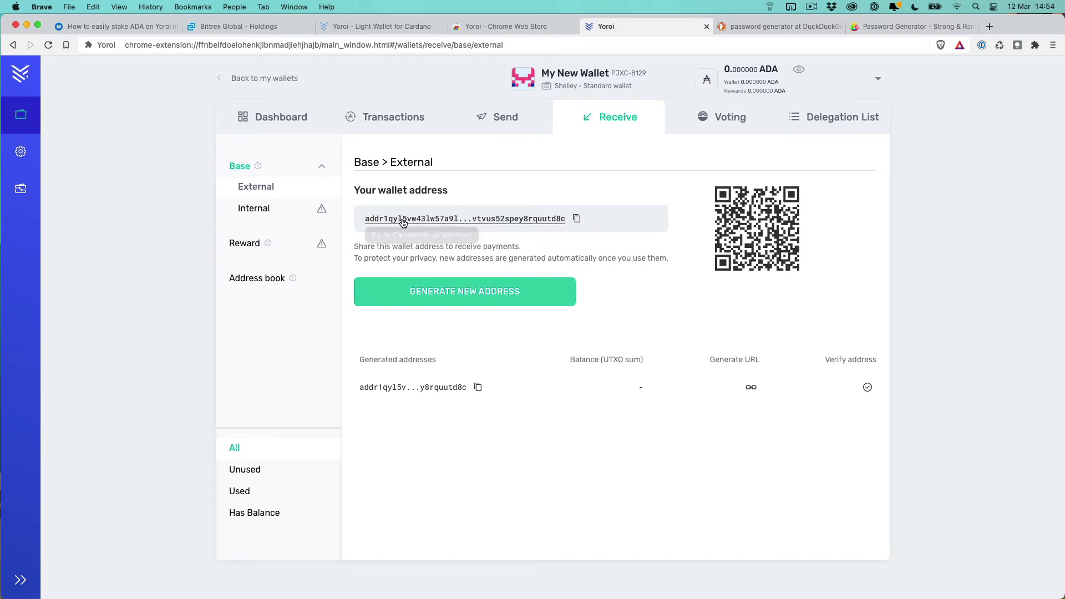
pyautogui.click(576, 219)
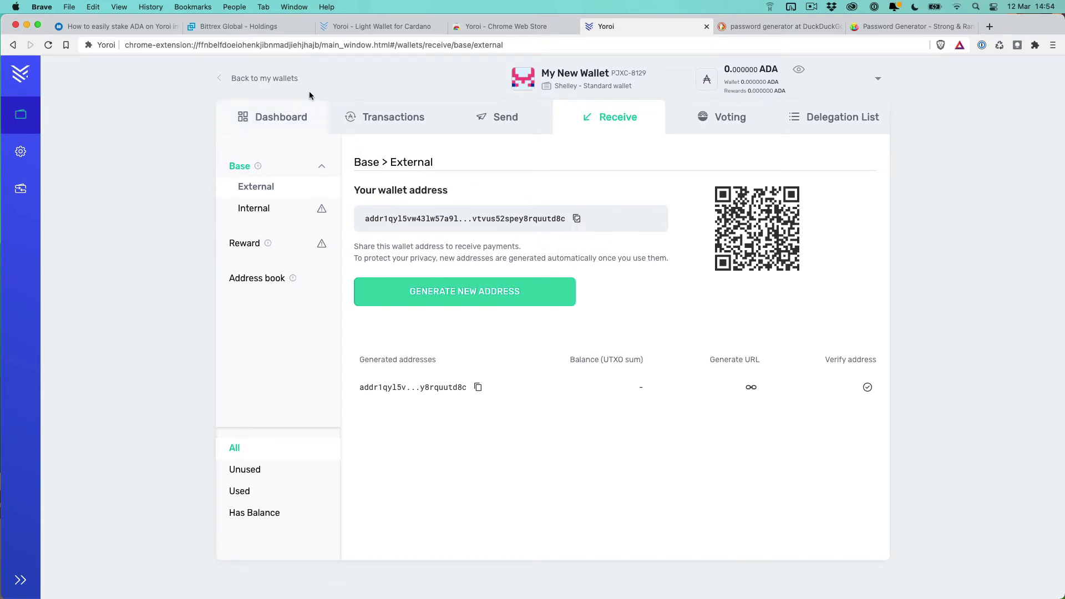
# Bring up the Bittrex Global Holdings page showing 63.50898429 ADA available.
pyautogui.click(267, 32)
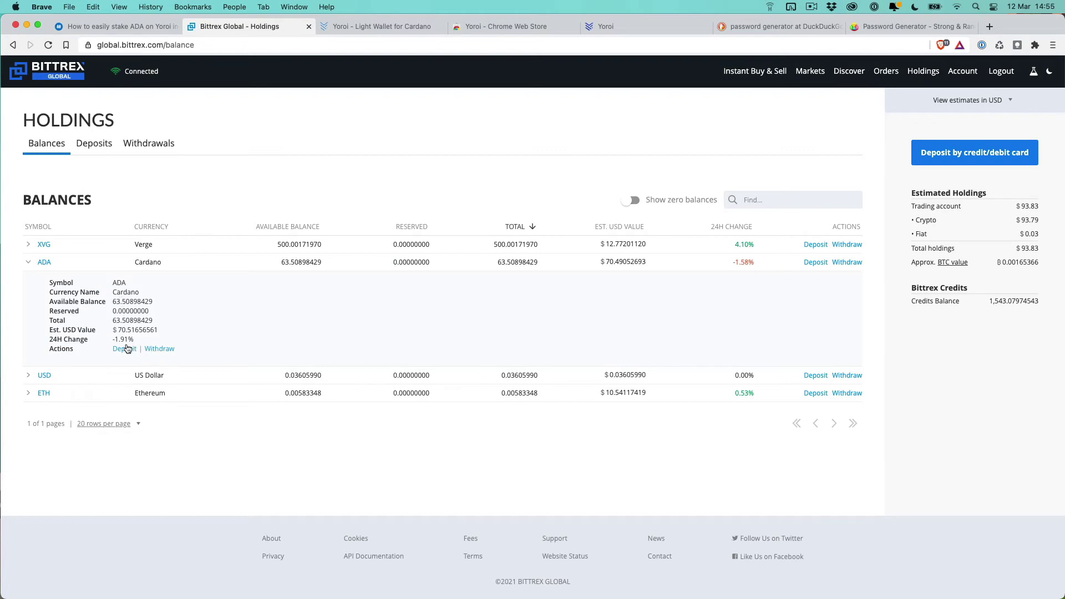
# Start an ADA withdrawal and paste the Yoroi receiving address as the recipient.
pyautogui.click(160, 349)
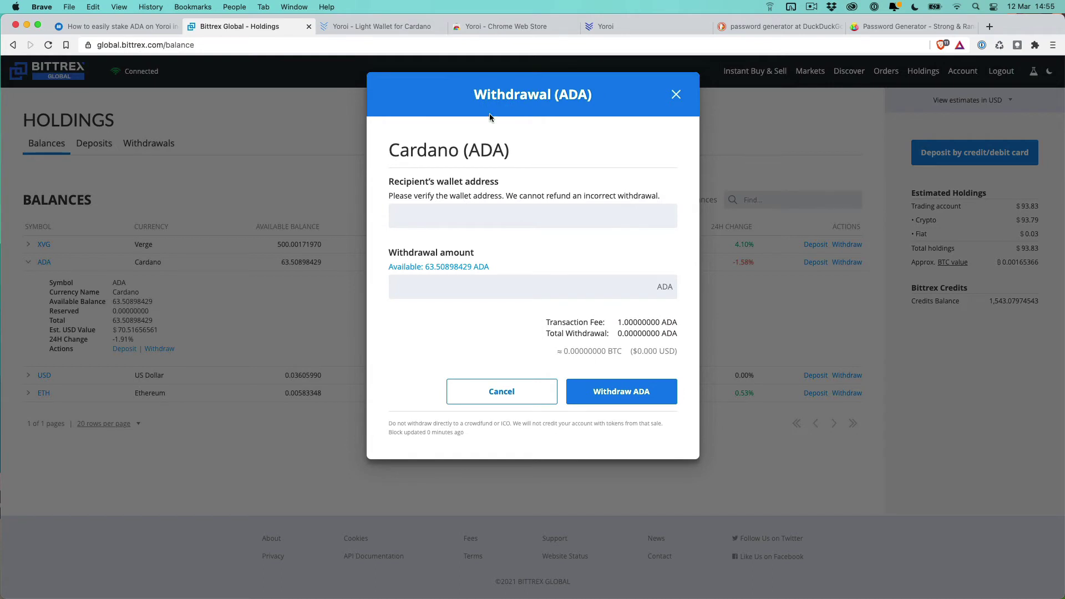
pyautogui.click(522, 207)
pyautogui.press('super+v')
pyautogui.click(609, 203)
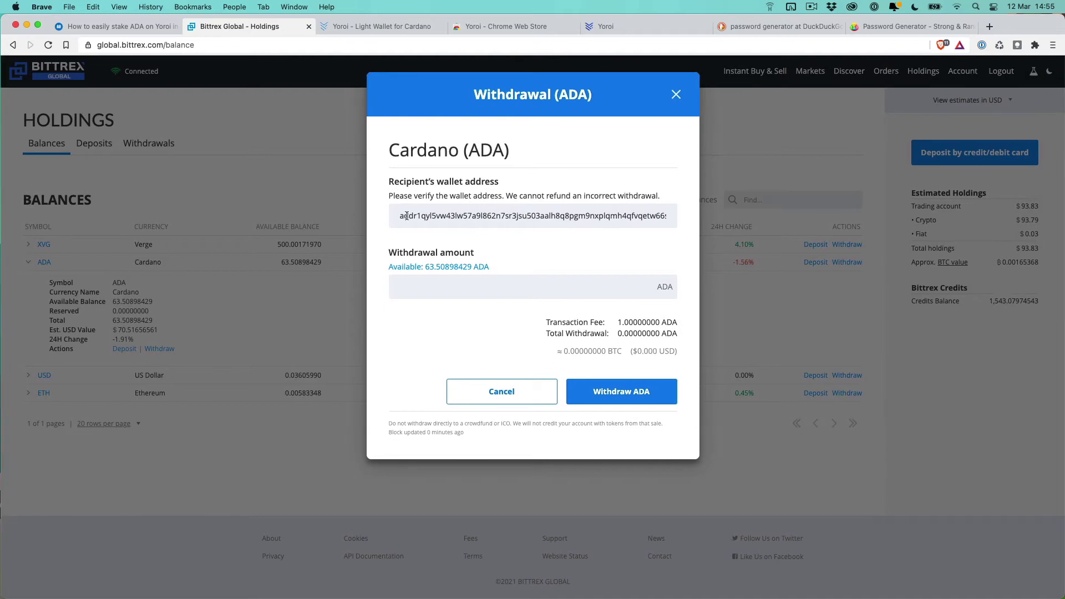
pyautogui.hscroll(5, 629, 214)
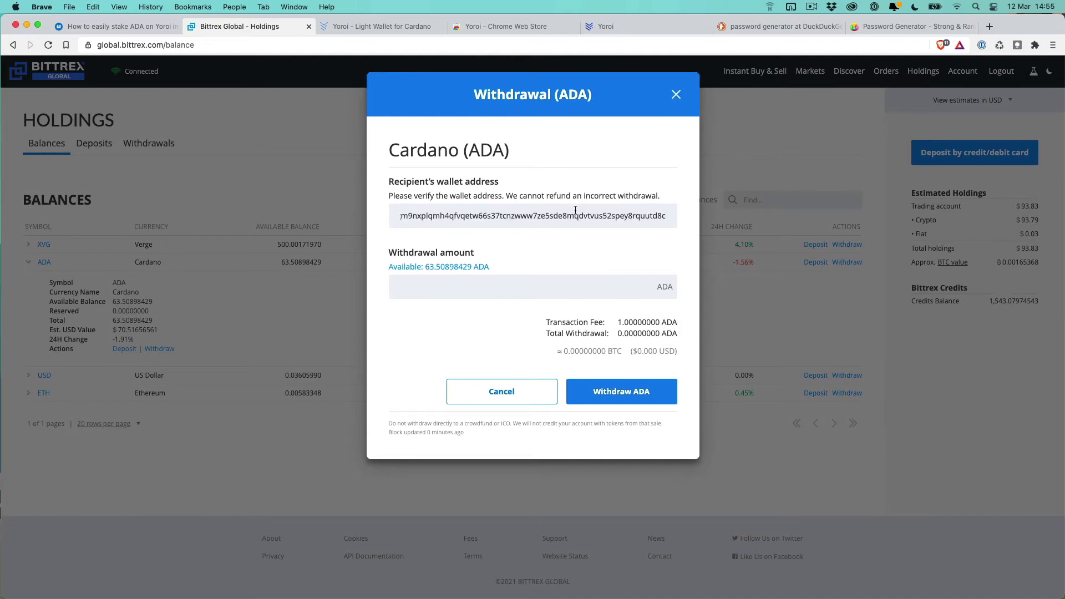
pyautogui.hscroll(-5, 562, 212)
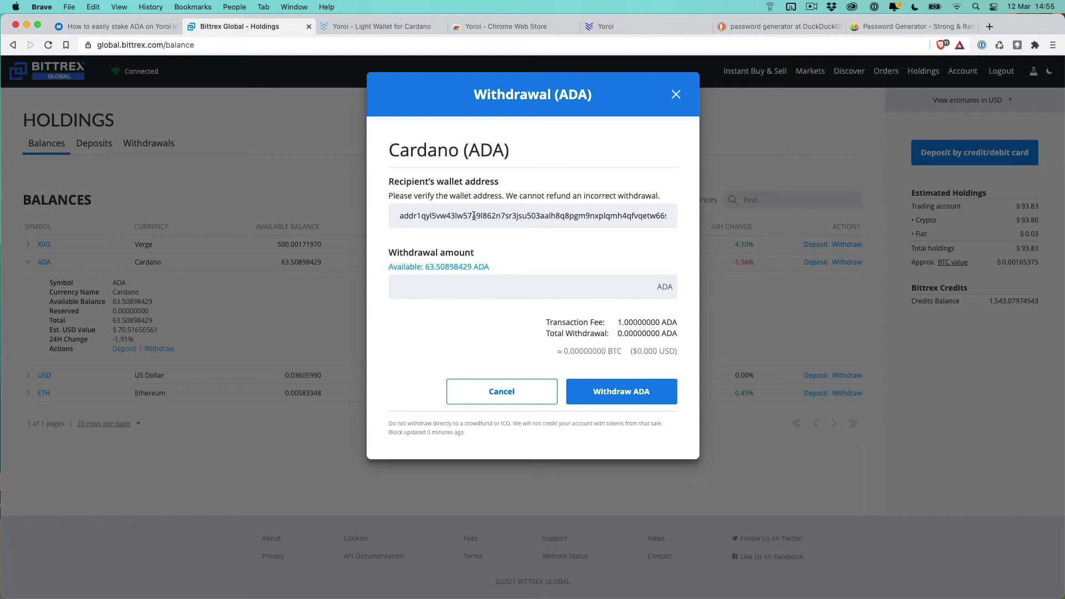
pyautogui.hscroll(5, 476, 216)
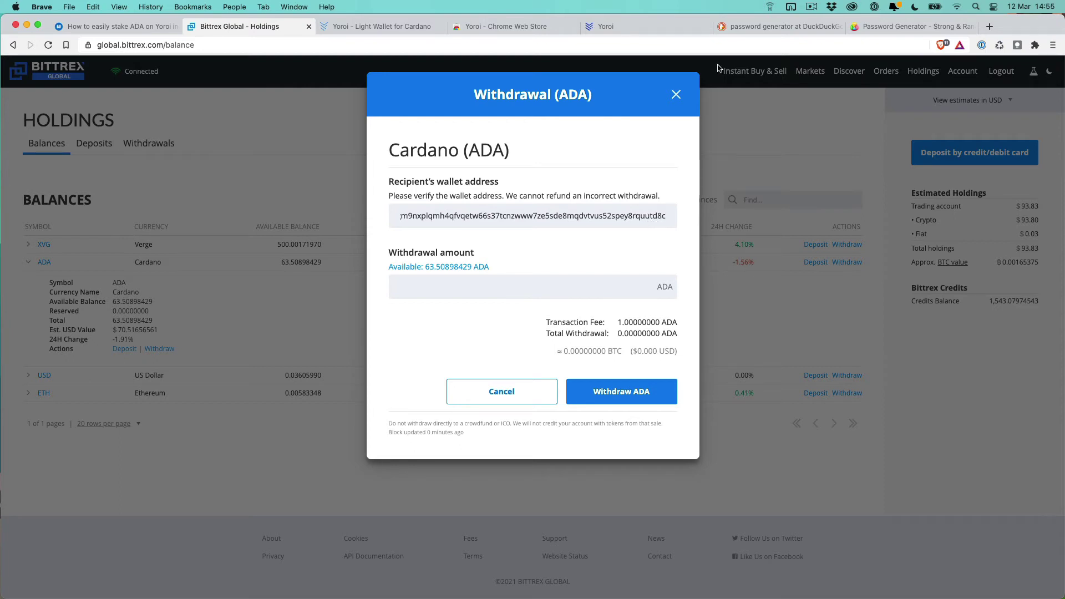
# Check the recipient address against Yoroi's, then return to the withdrawal amount field.
pyautogui.click(611, 27)
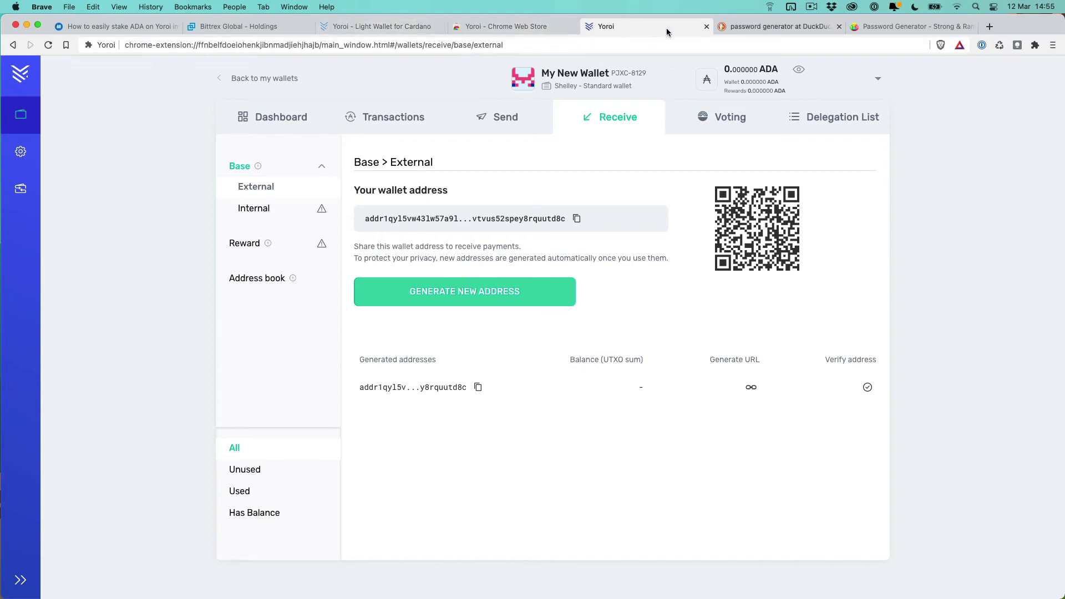
pyautogui.click(397, 28)
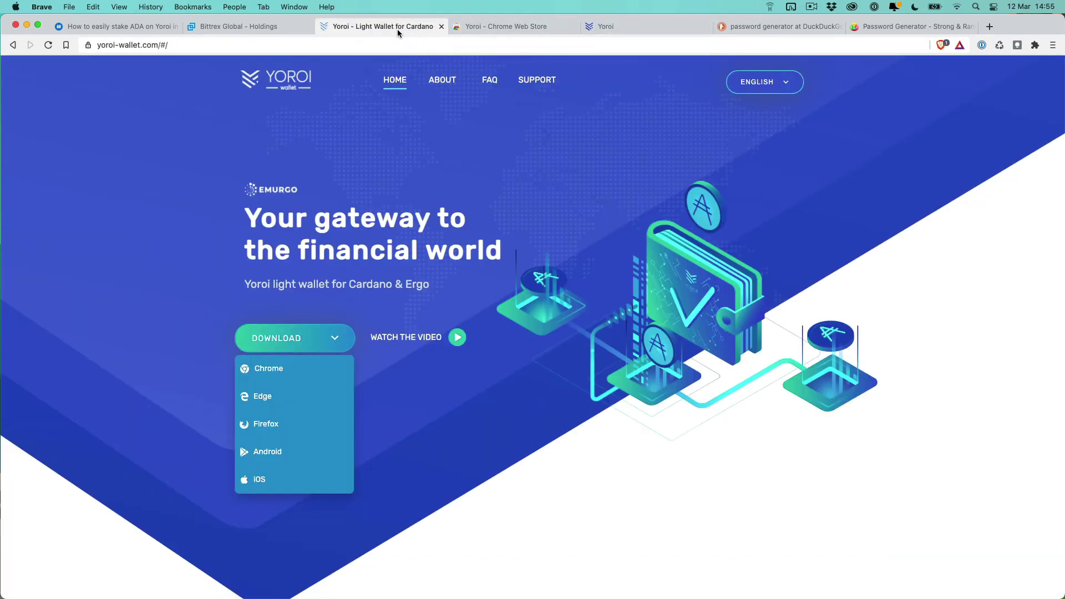
pyautogui.click(606, 26)
pyautogui.click(261, 26)
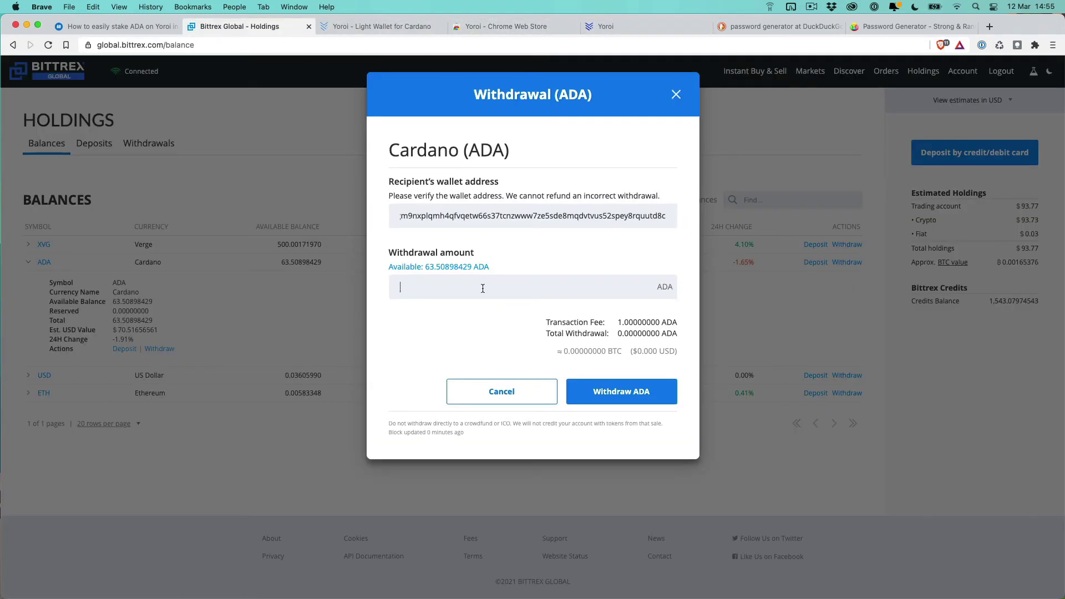
pyautogui.click(534, 285)
# Withdraw the full 63.50898429 ADA, confirming with the two-factor authentication code.
pyautogui.click(468, 270)
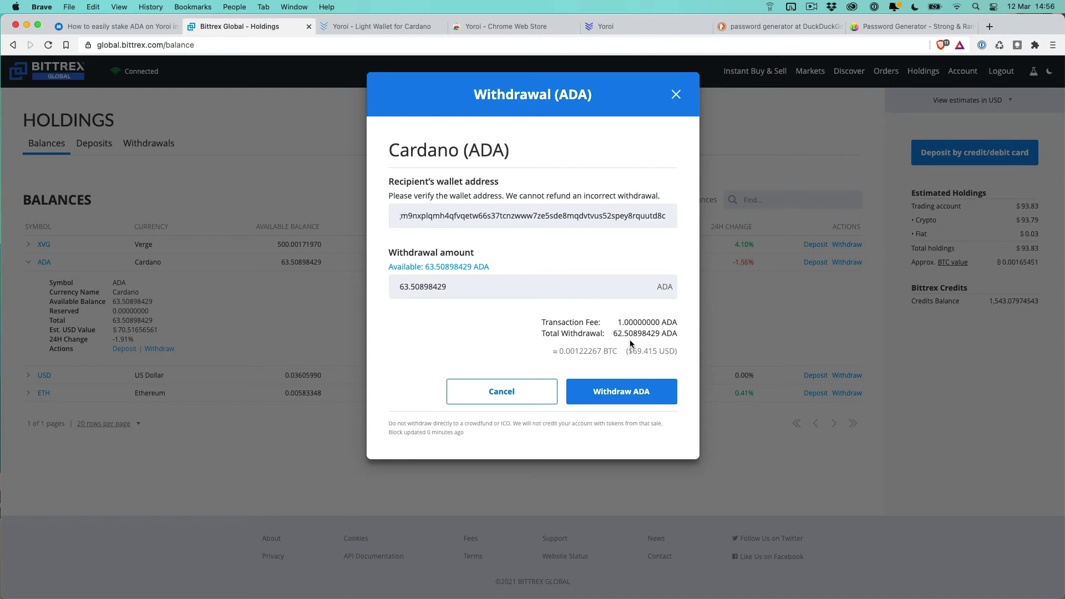
pyautogui.click(611, 389)
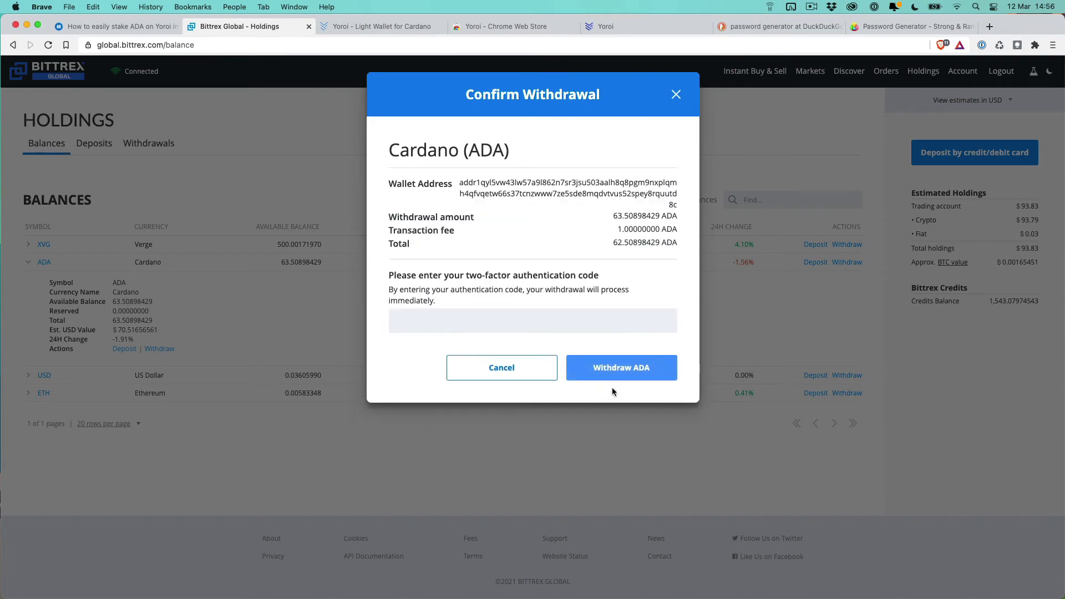
pyautogui.click(538, 327)
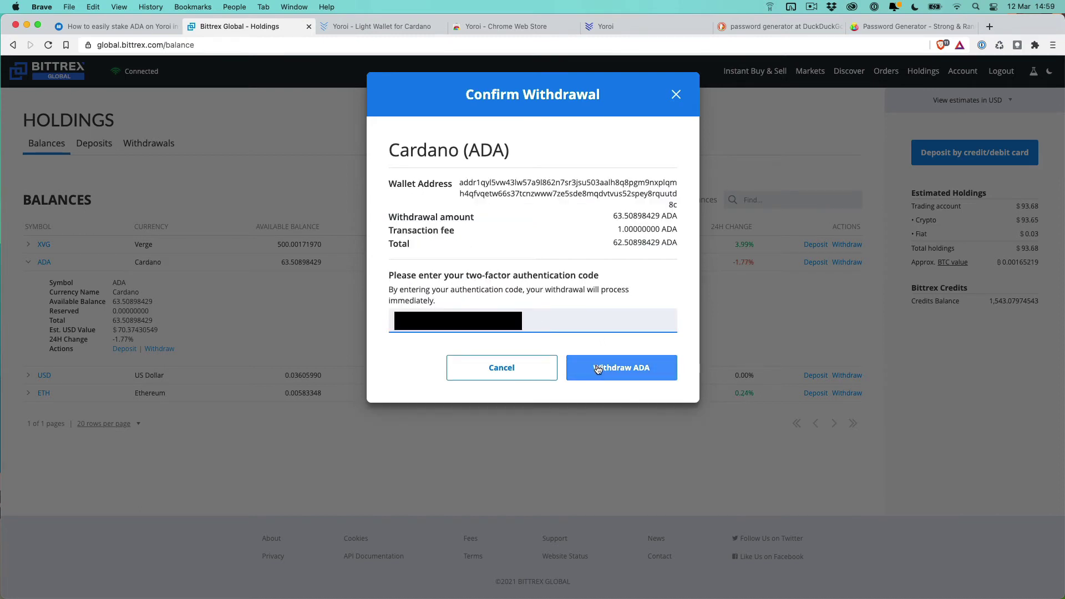
pyautogui.click(622, 367)
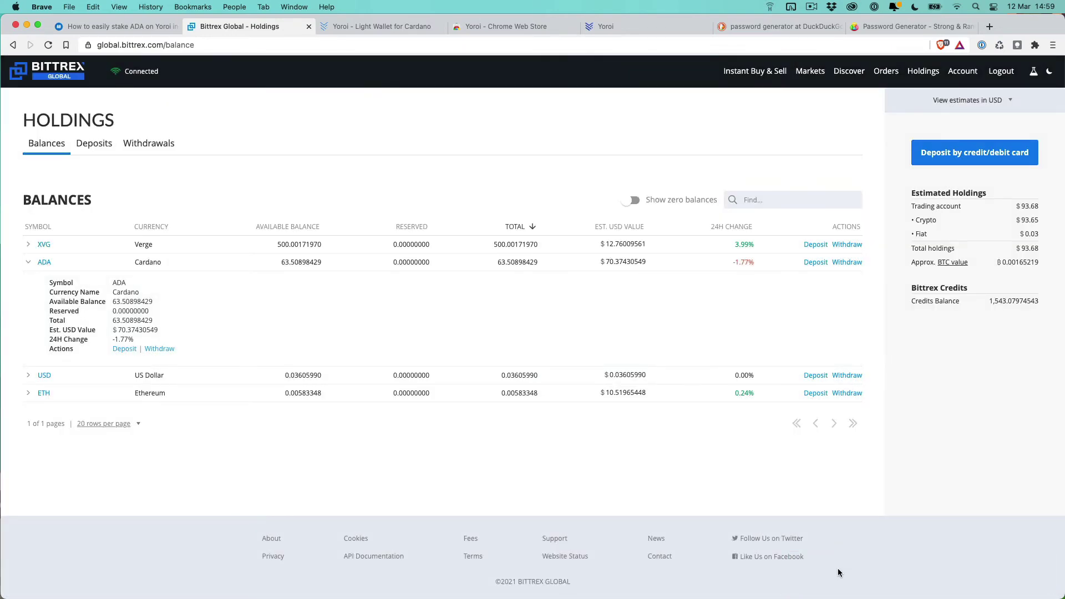
# Scroll the tutorial to 'Delegating/Stake ADA on Yoroi', then return to the Yoroi wallet.
pyautogui.click(846, 569)
pyautogui.click(117, 26)
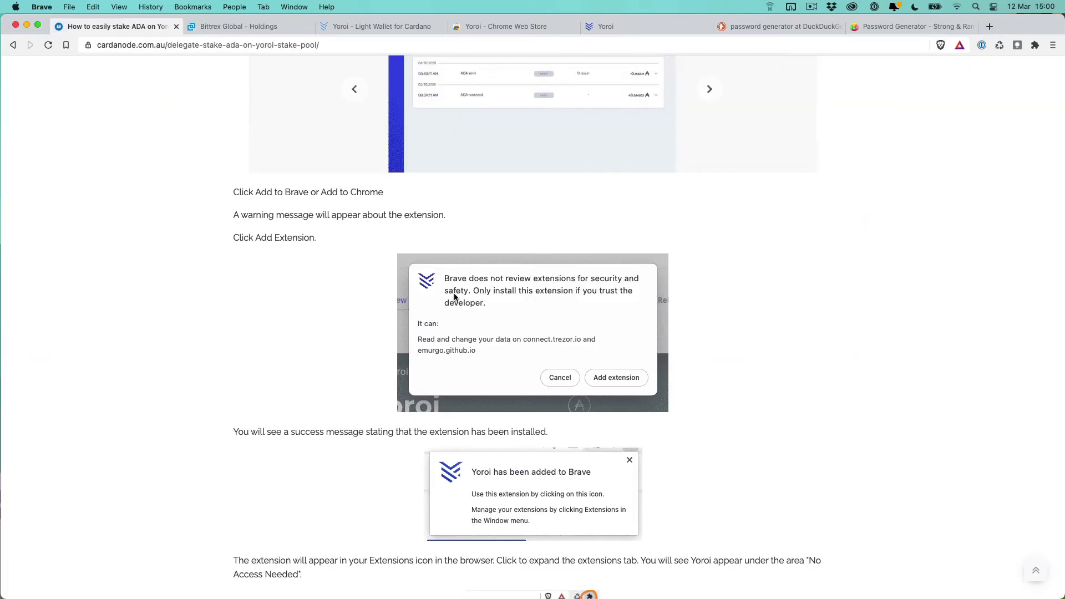
pyautogui.scroll(2, 455, 293)
pyautogui.scroll(3, 454, 293)
pyautogui.scroll(-12, 455, 293)
pyautogui.scroll(-20, 454, 293)
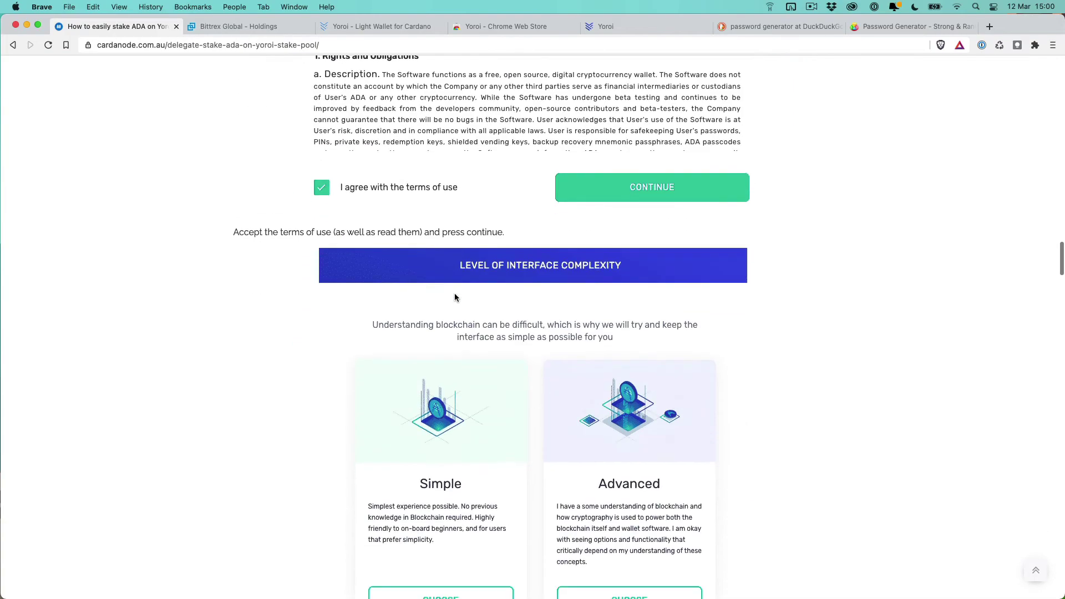
pyautogui.scroll(-12, 454, 294)
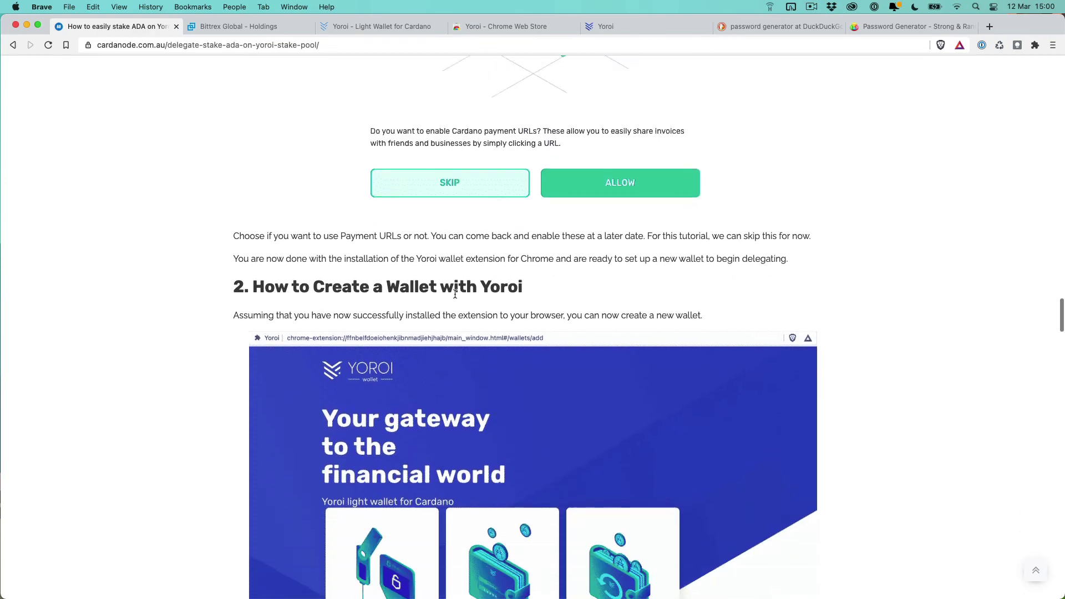
pyautogui.scroll(-20, 454, 297)
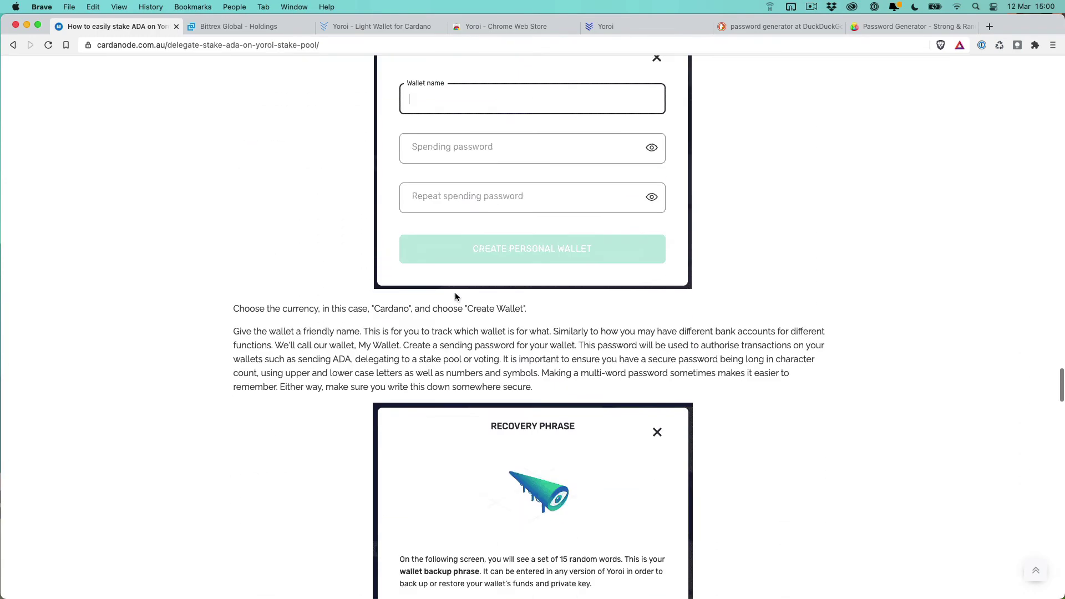
pyautogui.scroll(-20, 455, 298)
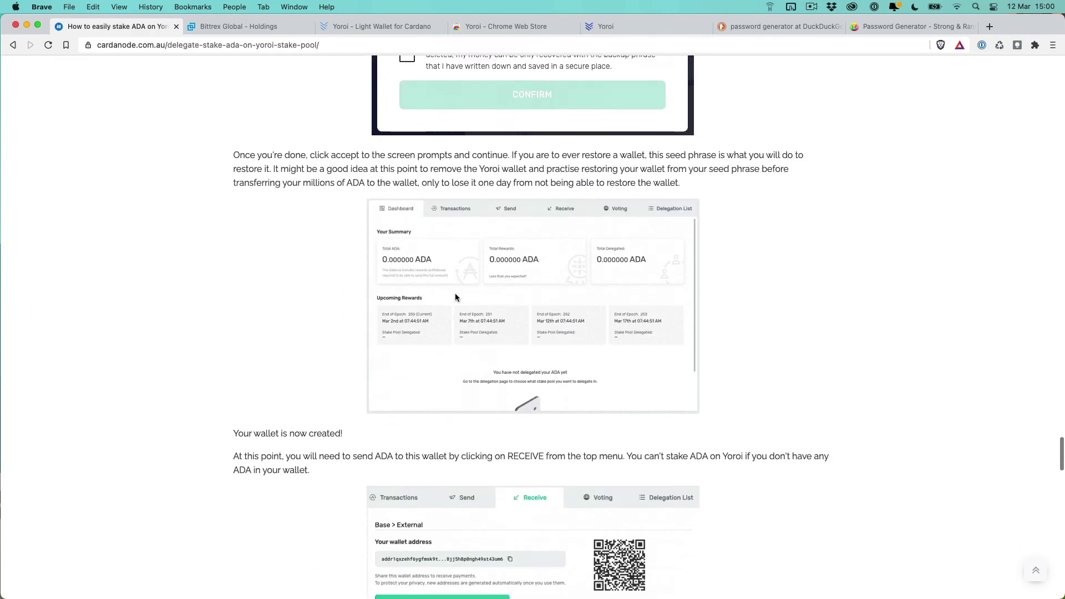
pyautogui.scroll(-10, 457, 301)
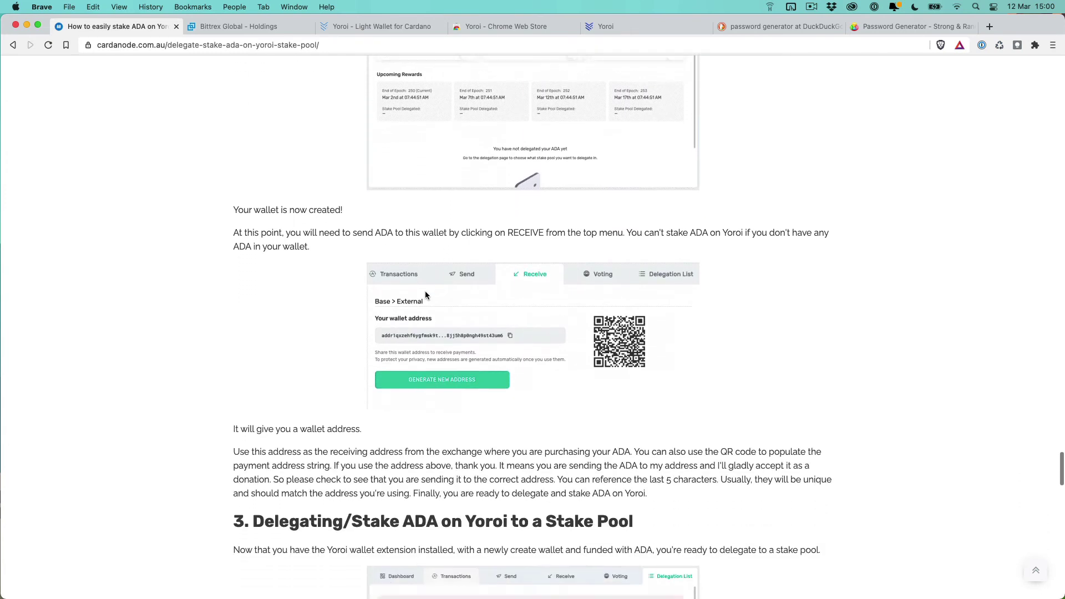
pyautogui.scroll(-5, 487, 313)
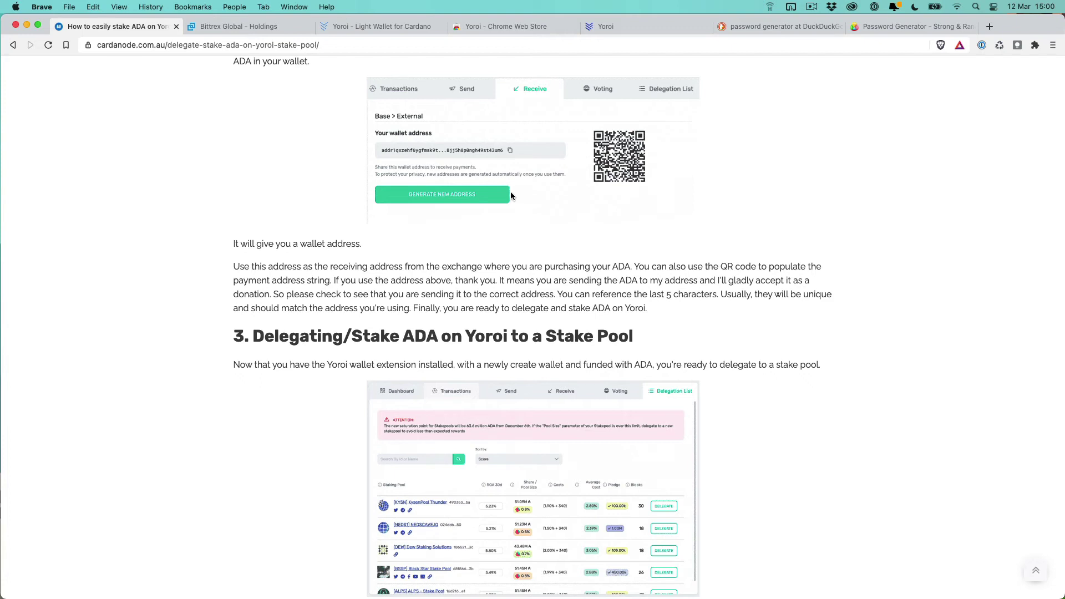
pyautogui.scroll(8, 489, 222)
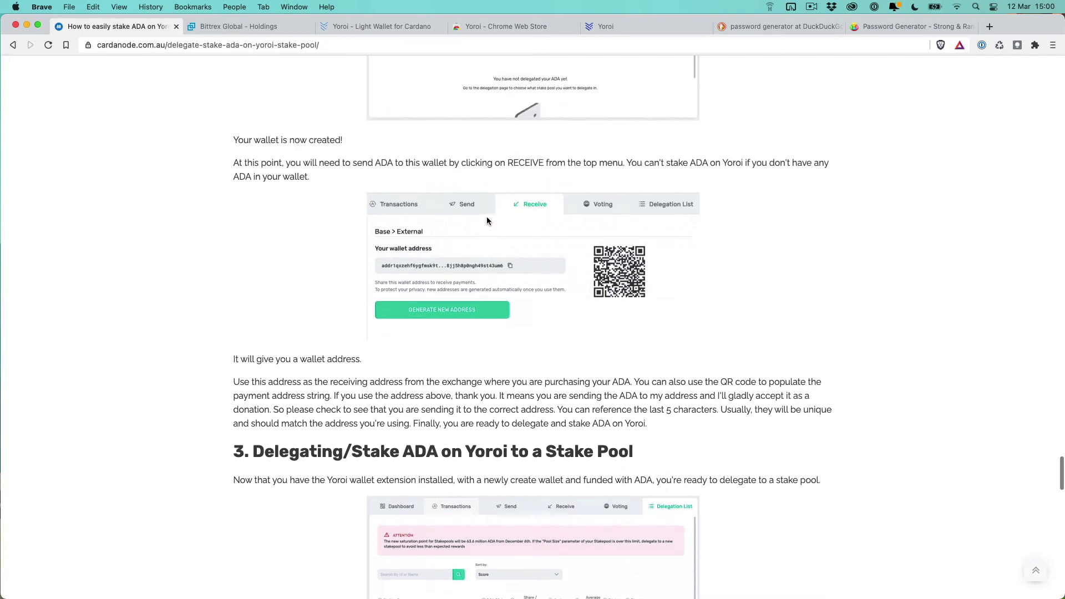
pyautogui.scroll(-10, 487, 216)
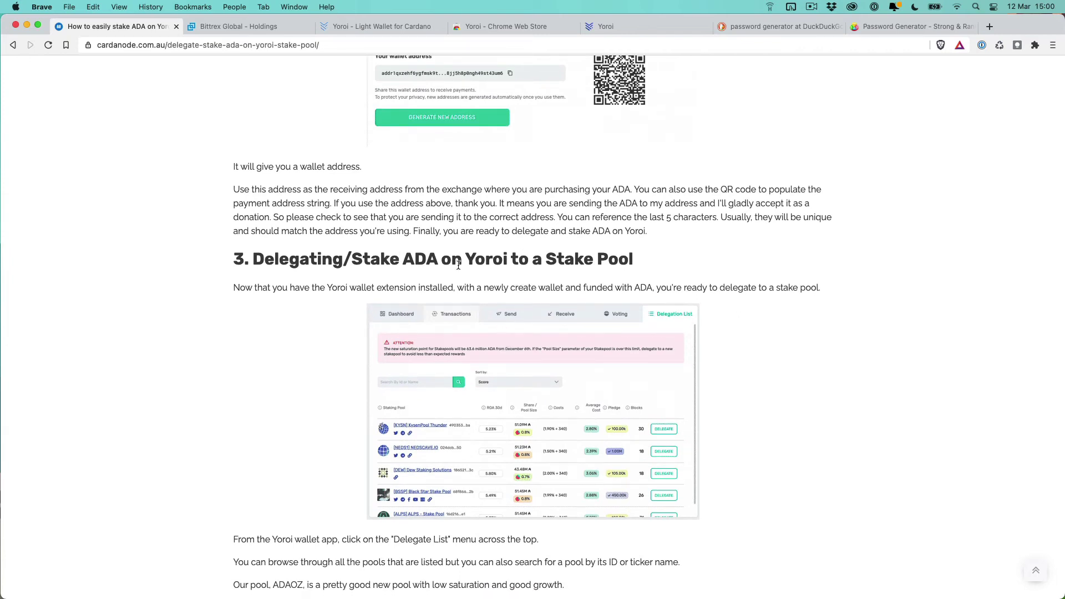
pyautogui.click(611, 27)
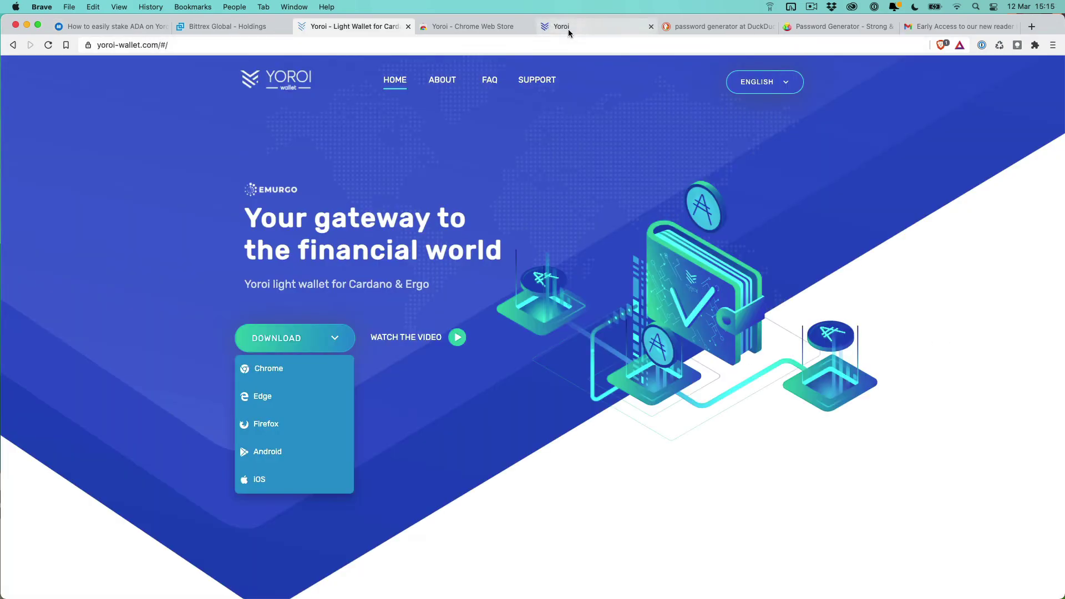
# Verify the 62.508984 ADA balance on the Dashboard, then go to the Delegation List.
pyautogui.click(569, 28)
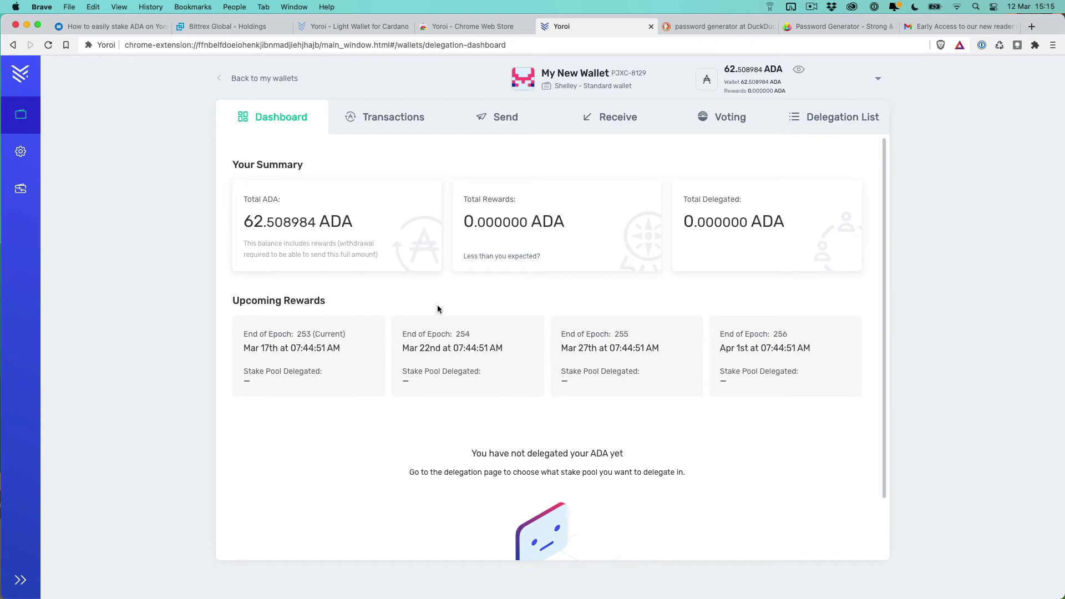
pyautogui.click(836, 119)
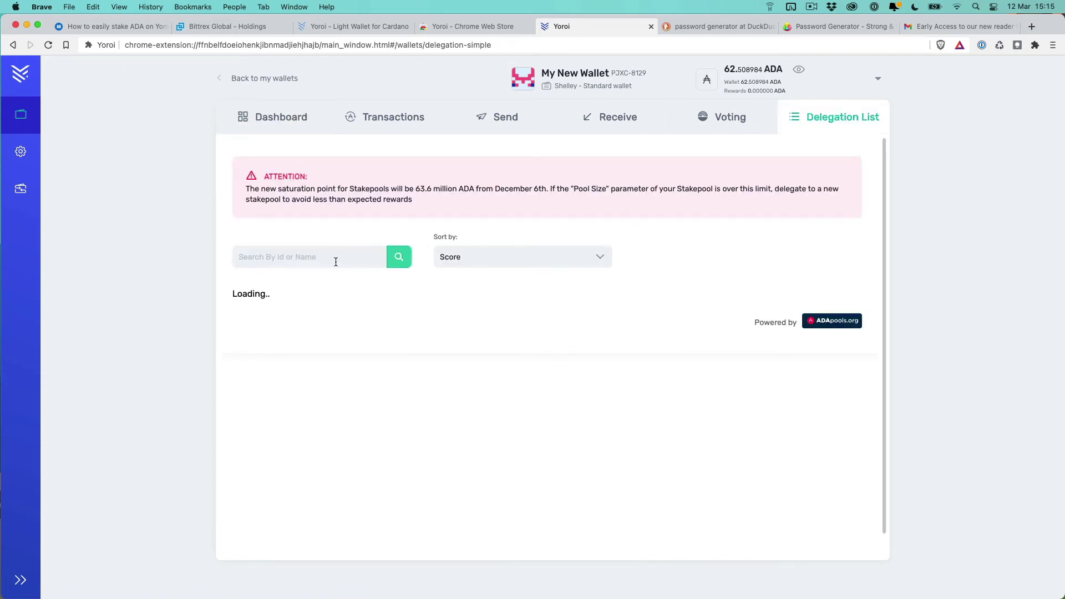
# Search the stake pools for adaoz so only ADA Australia [ADAOZ] remains.
pyautogui.write('adaoz')
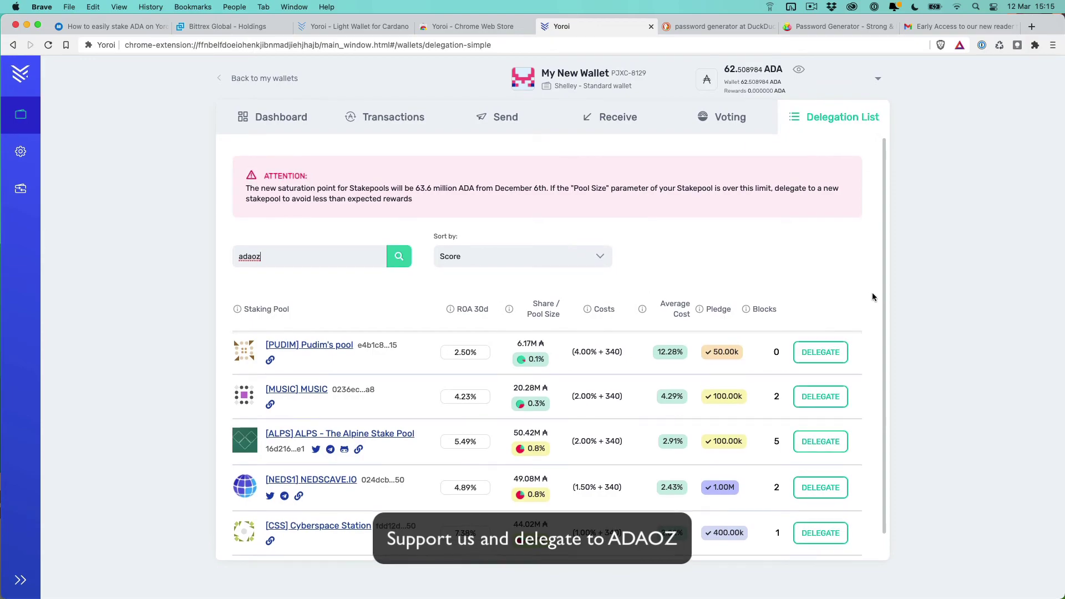
pyautogui.scroll(-8, 874, 292)
pyautogui.scroll(-20, 849, 408)
pyautogui.scroll(-15, 829, 471)
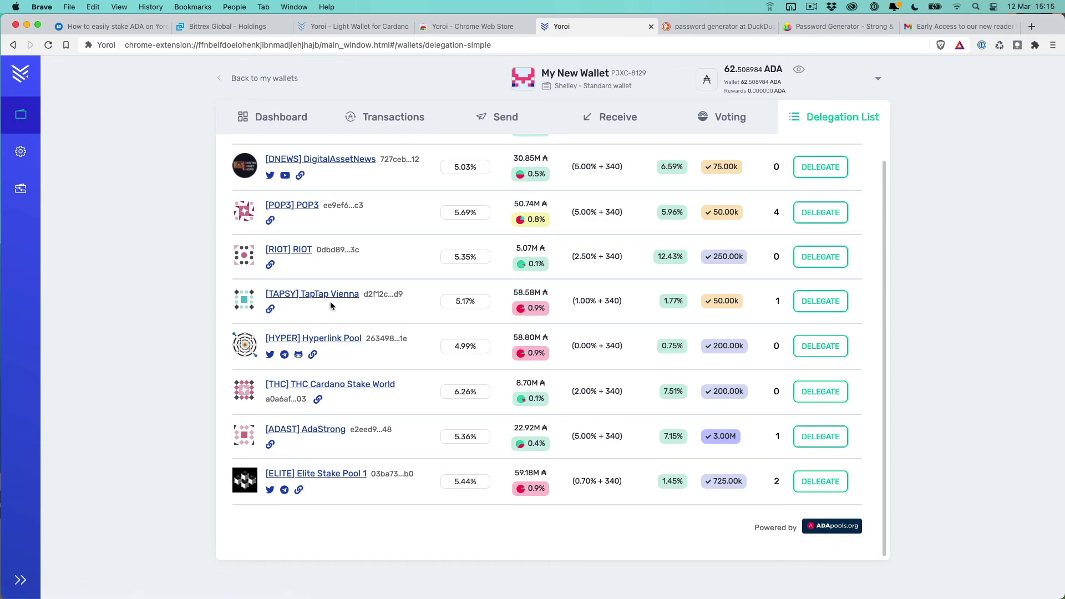
pyautogui.scroll(-20, 343, 301)
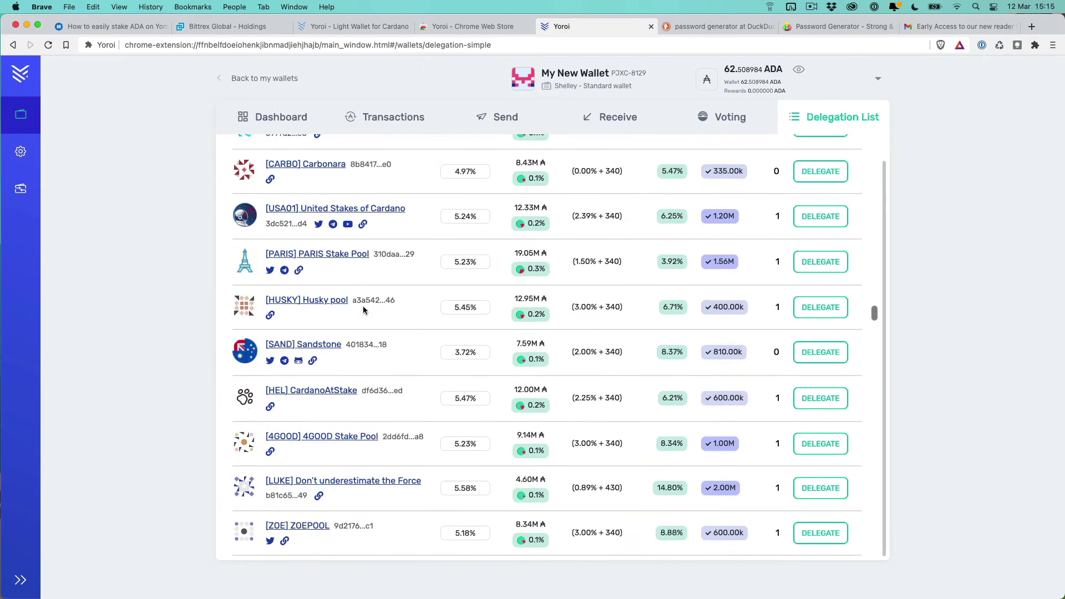
pyautogui.scroll(20, 366, 305)
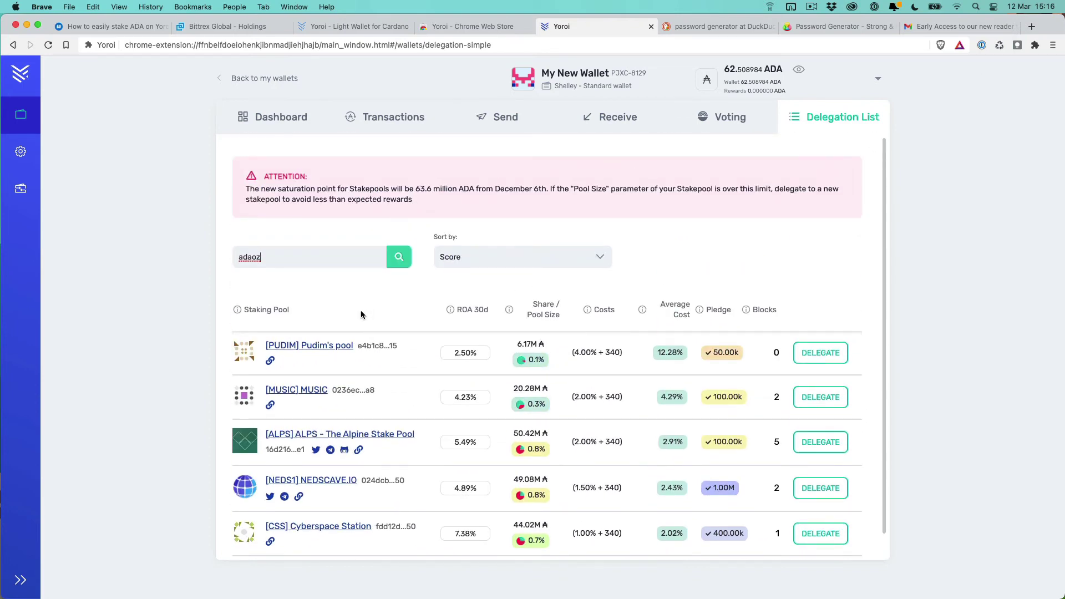
pyautogui.click(404, 260)
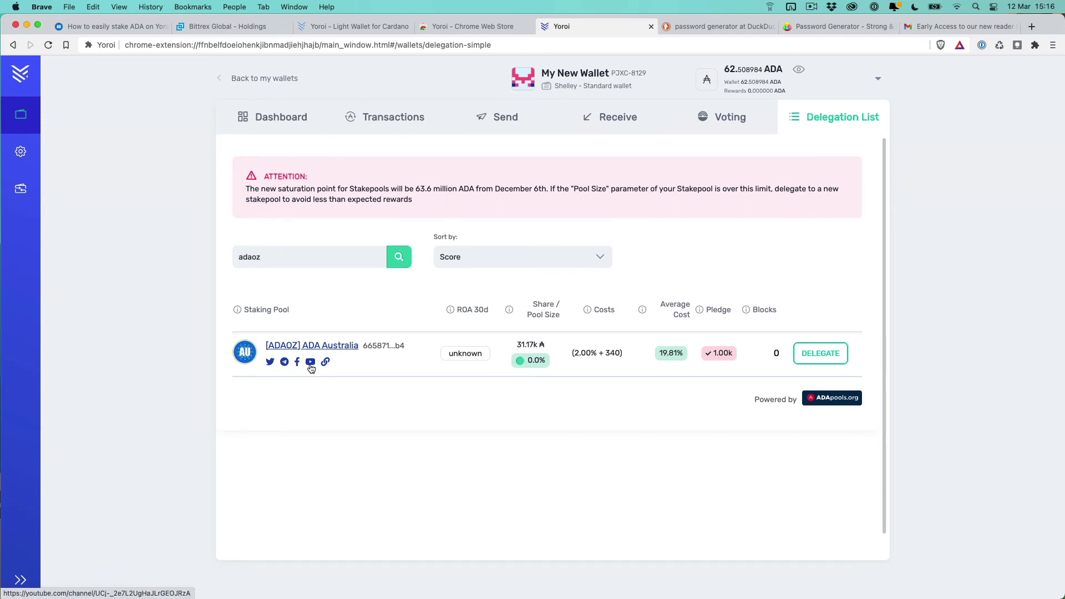
# Delegate to ADA Australia [ADAOZ], confirming with the spending password.
pyautogui.click(818, 356)
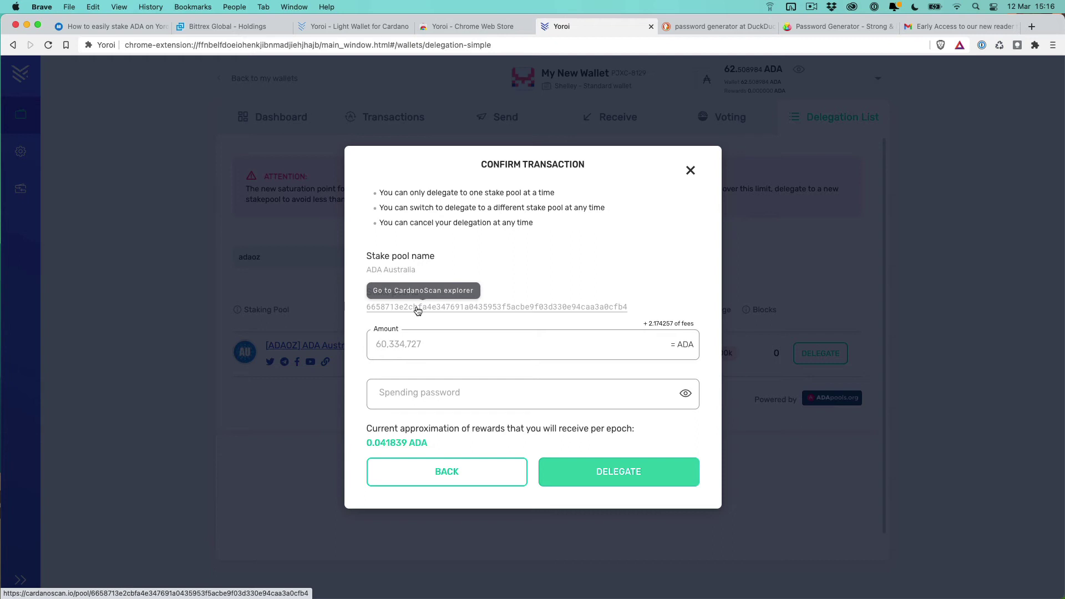
pyautogui.click(500, 394)
pyautogui.press('super+v')
pyautogui.click(607, 473)
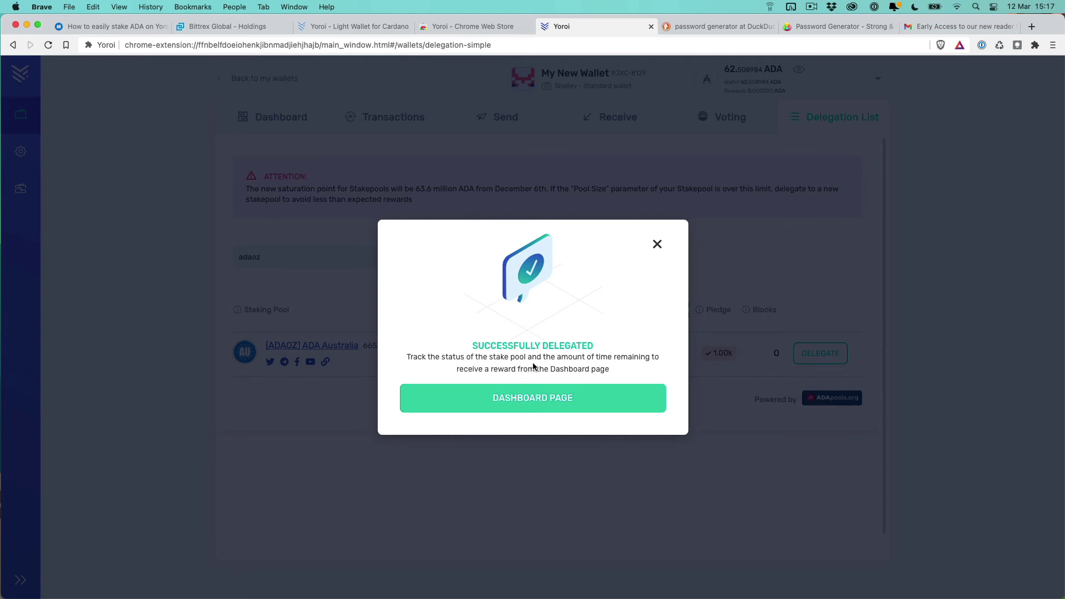
# Go to the dashboard page showing 60.334727 ADA delegated to [ADAOZ] ADA Australia.
pyautogui.click(536, 397)
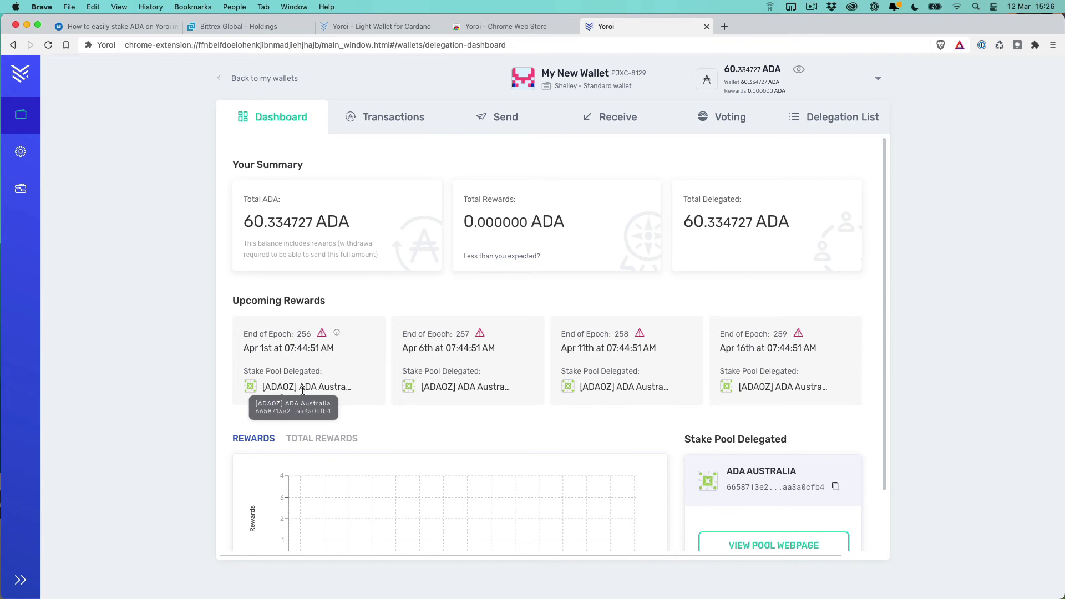
pyautogui.moveTo(319, 339)
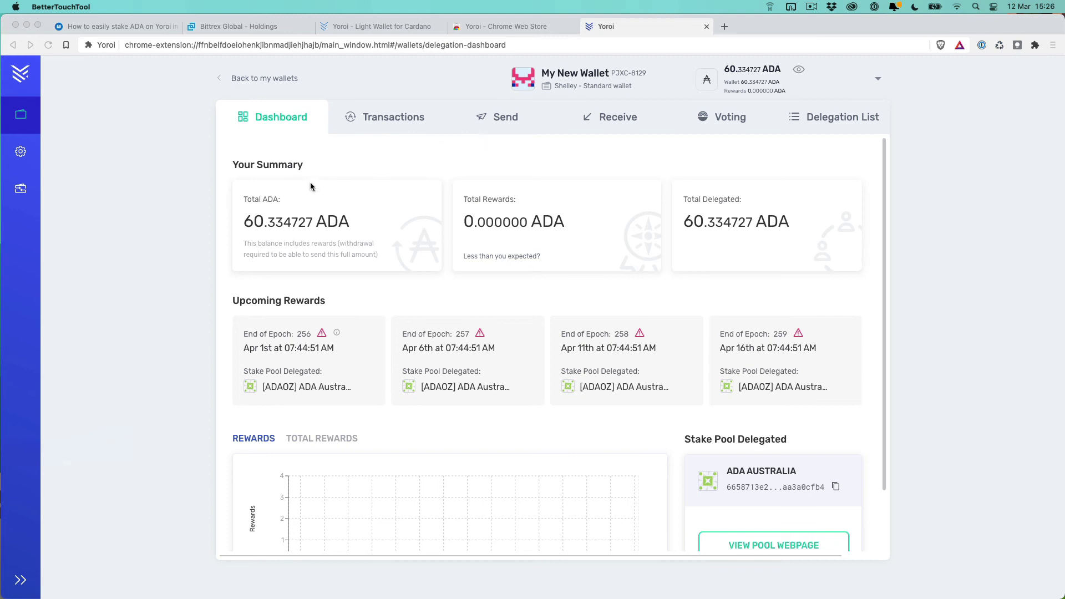
# Reload the Yoroi dashboard and highlight the word 'Epoch' on the epoch 256 card.
pyautogui.click(191, 256)
pyautogui.press('super+r')
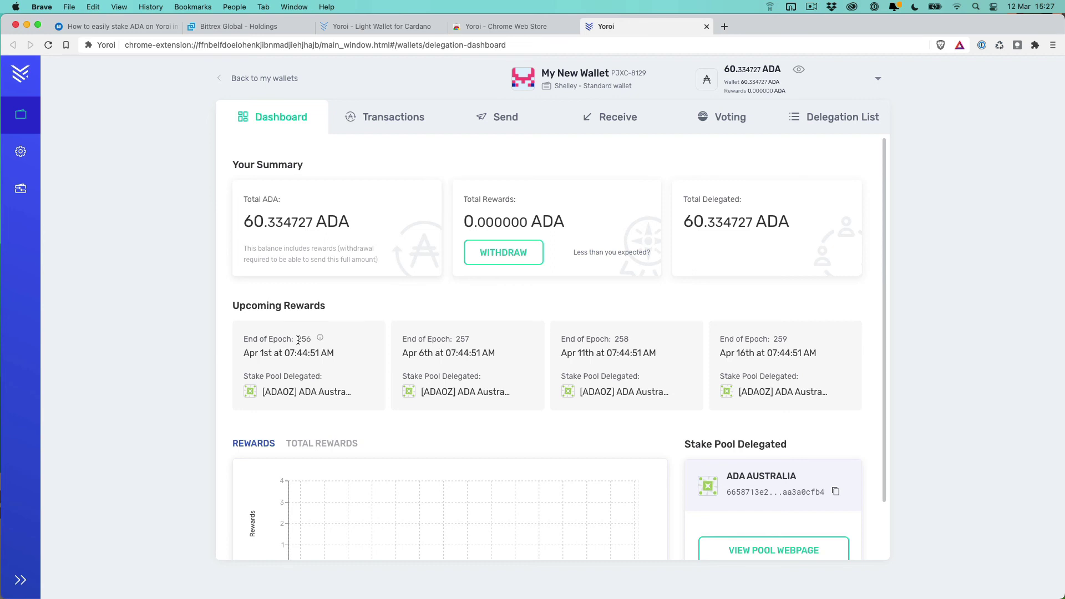
pyautogui.doubleClick(275, 340)
pyautogui.scroll(-2, 507, 345)
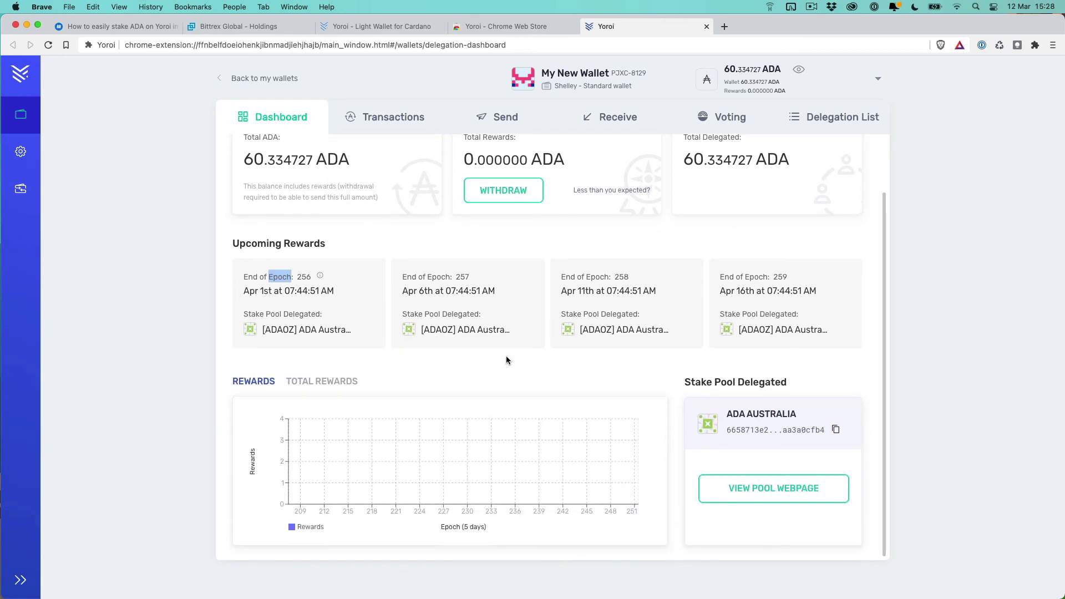
pyautogui.scroll(2, 506, 360)
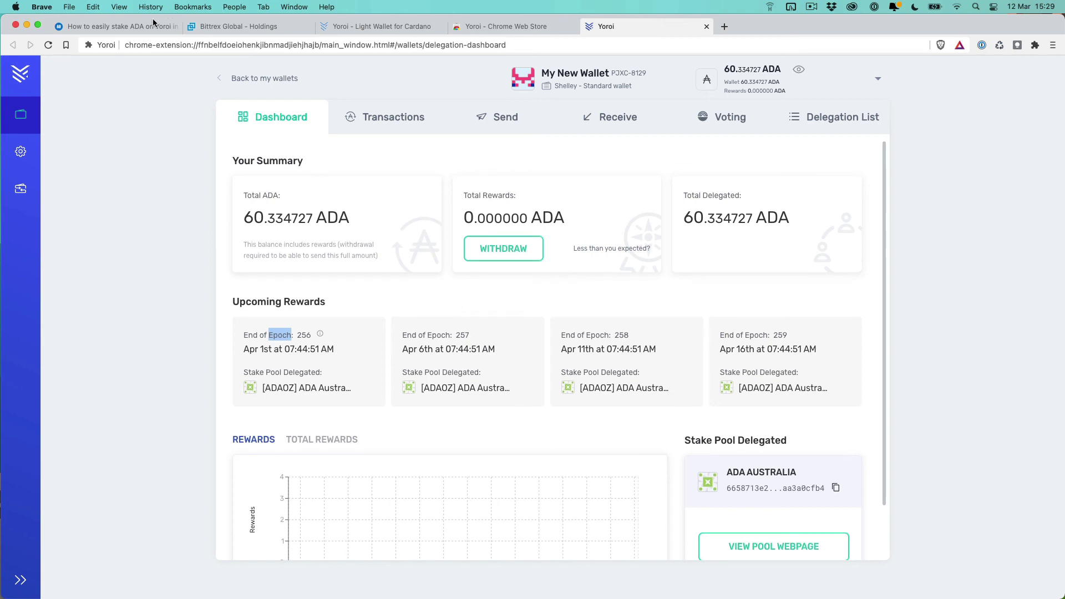
# Return to the cardanode.com.au staking tutorial and scroll down to its Get Started section.
pyautogui.click(133, 29)
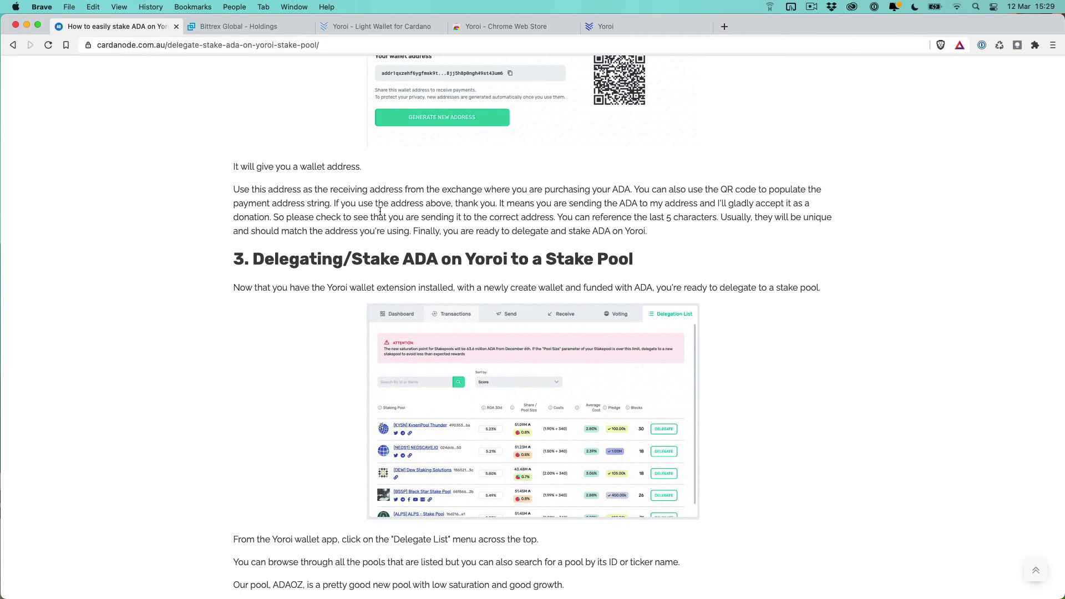
pyautogui.scroll(-6, 425, 245)
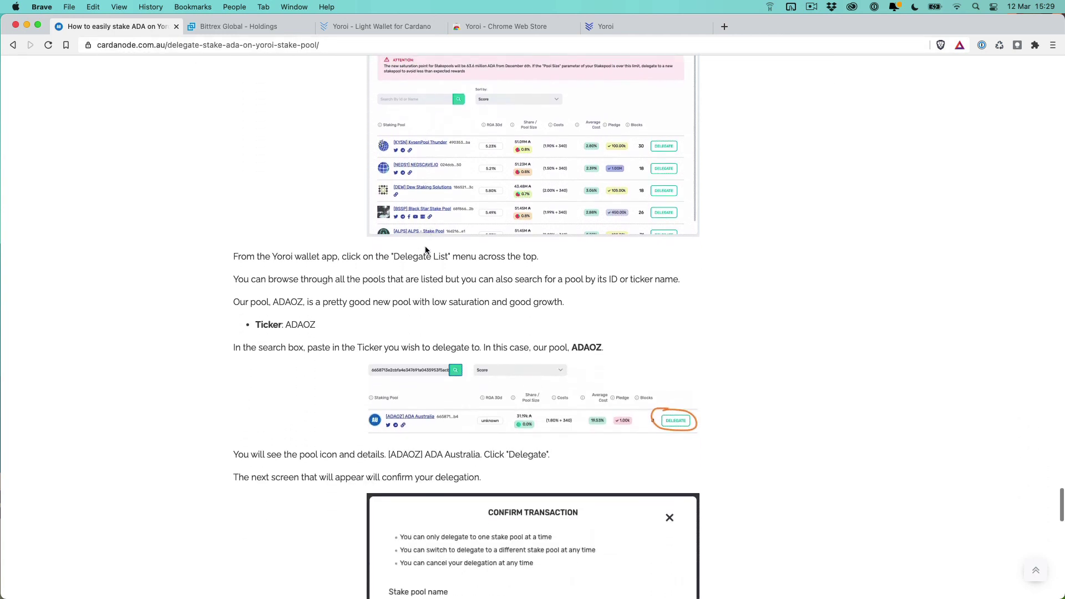
pyautogui.scroll(-10, 427, 250)
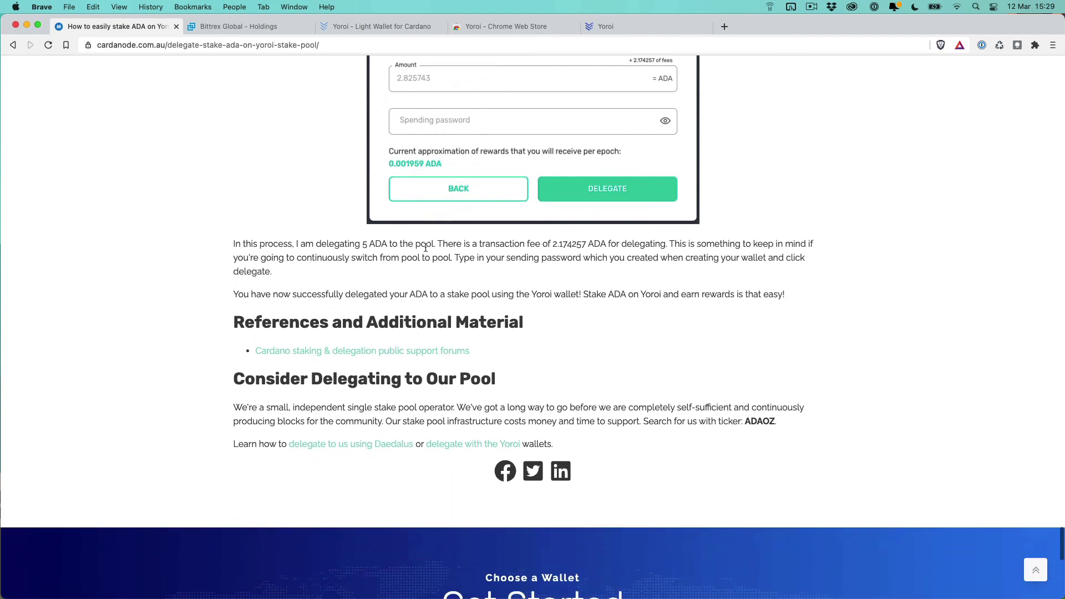
pyautogui.scroll(-4, 425, 248)
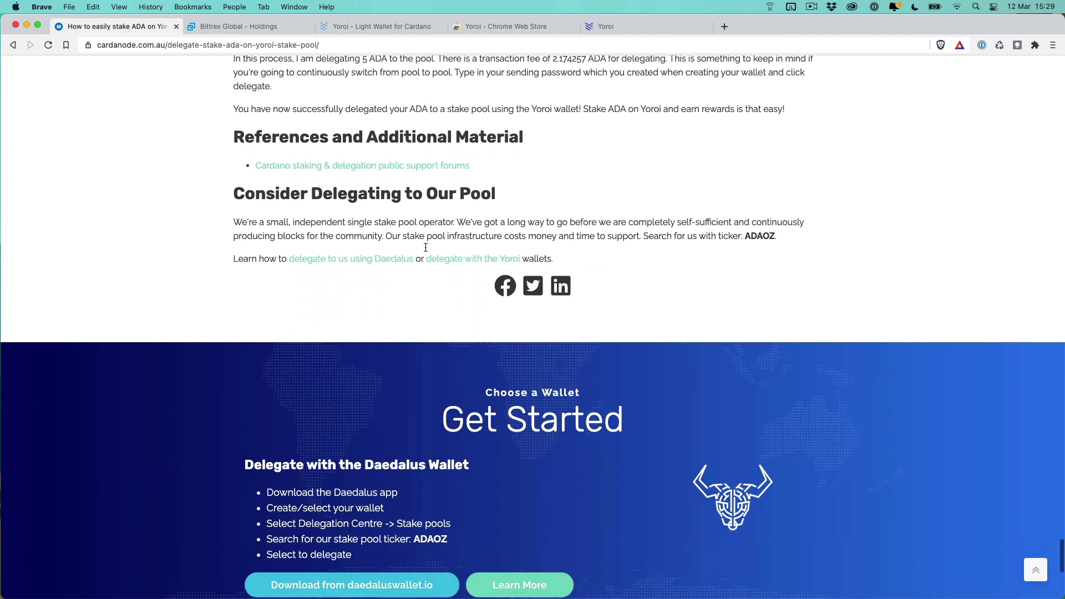
pyautogui.scroll(7, 426, 248)
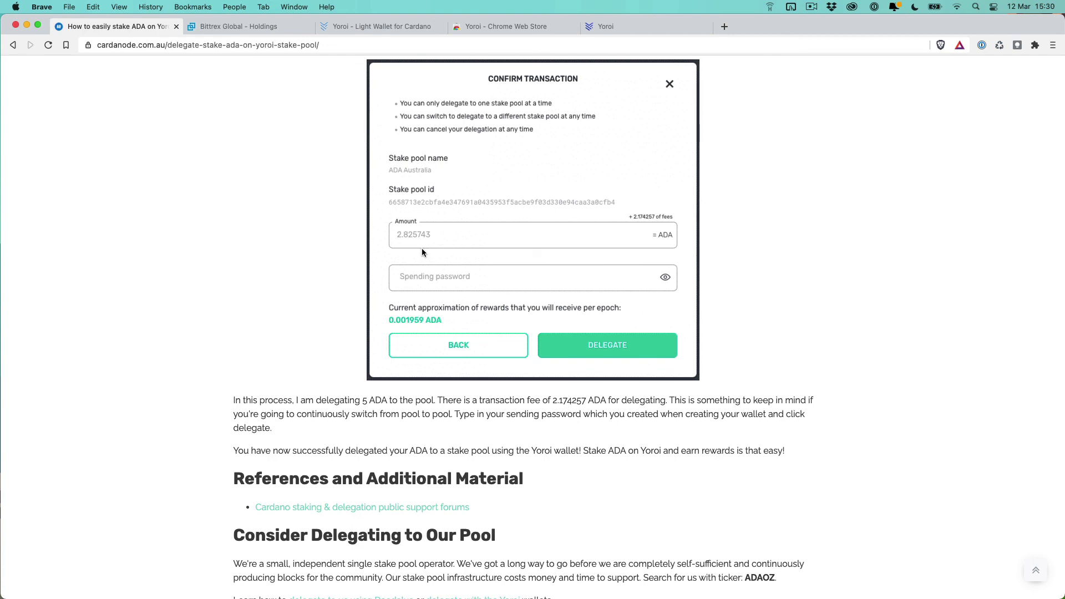
pyautogui.scroll(-7, 421, 252)
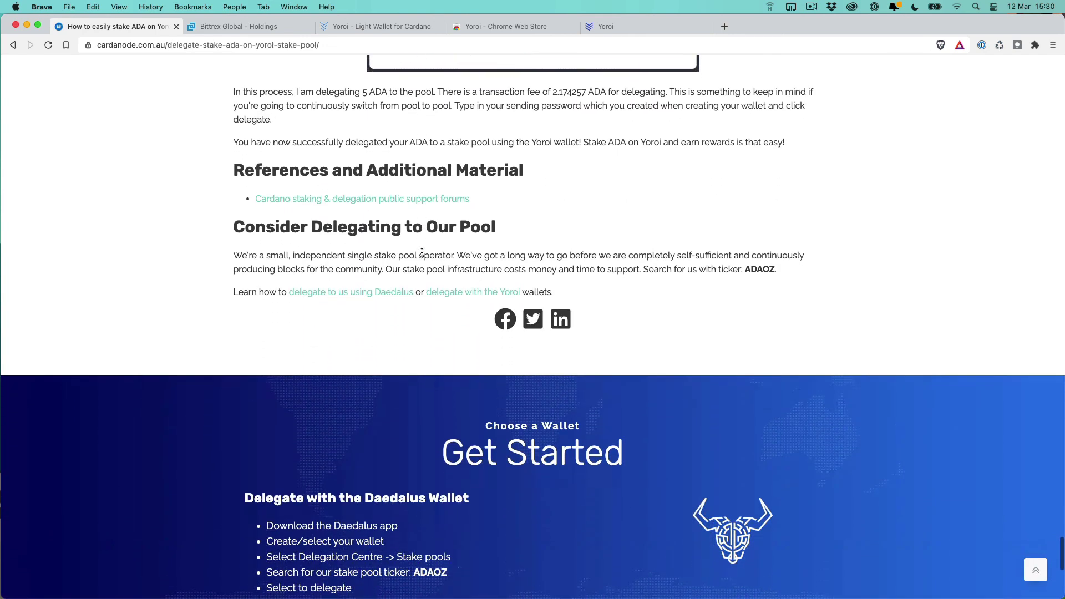
pyautogui.scroll(-2, 422, 252)
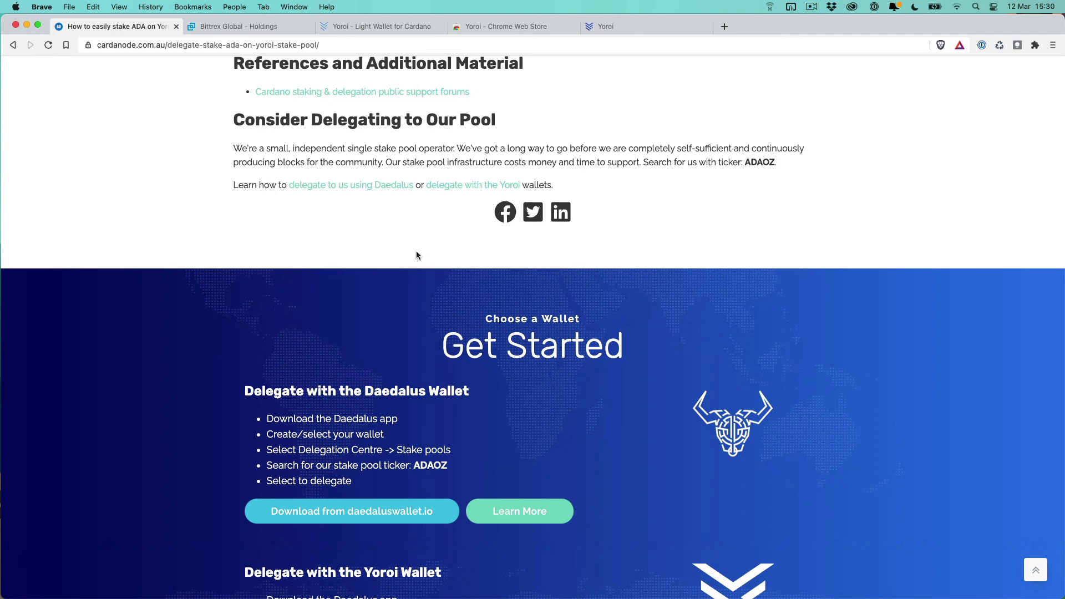
pyautogui.scroll(-3, 417, 255)
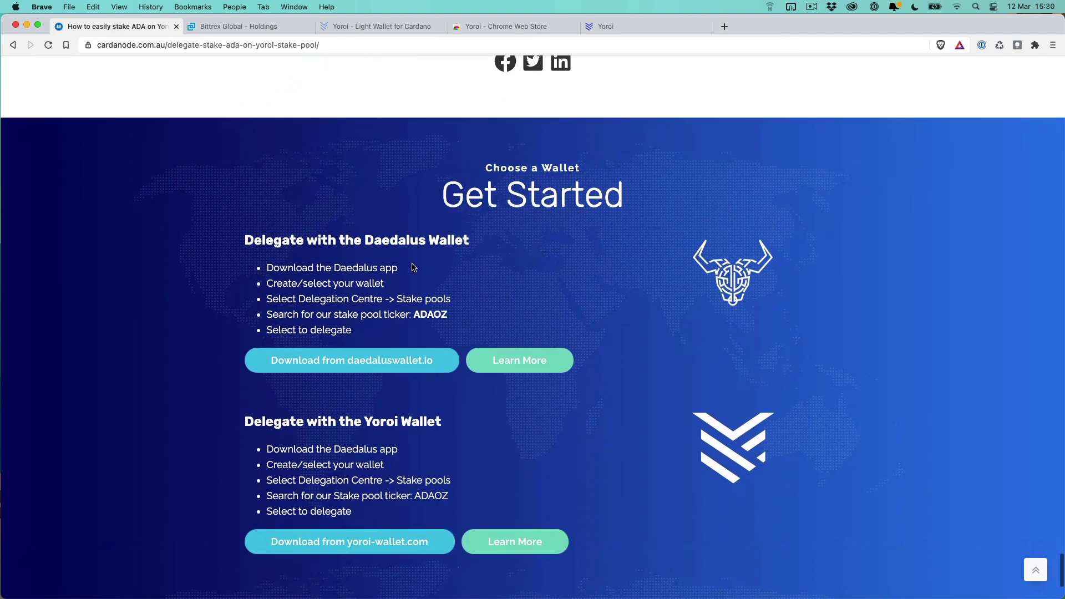
# Select and look up the ADAOZ pool ticker in the Daedalus steps, then clear the selection.
pyautogui.doubleClick(430, 315)
pyautogui.click(425, 328)
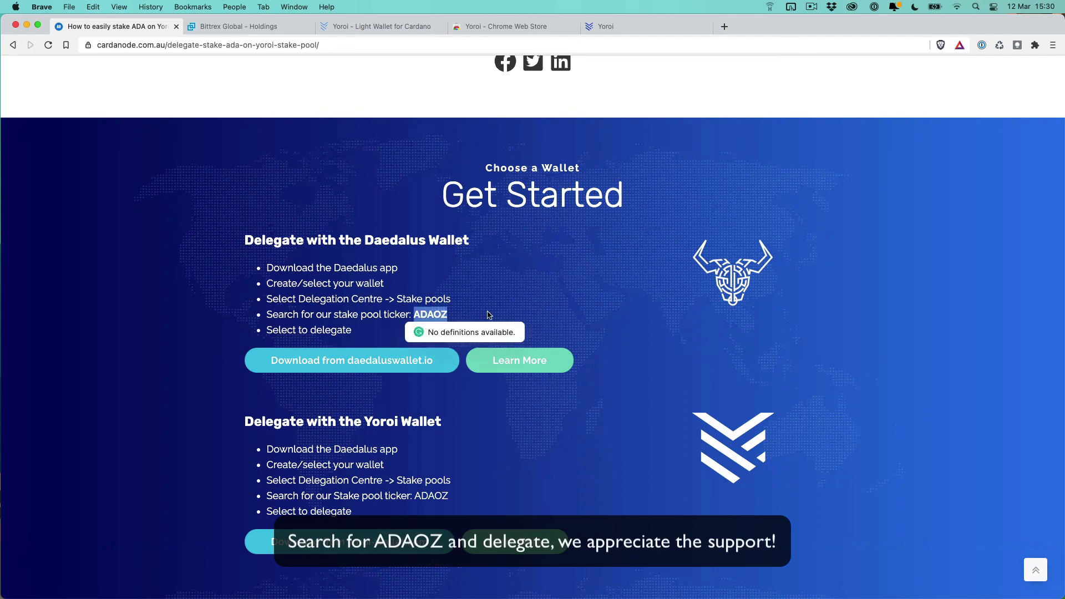
pyautogui.click(547, 302)
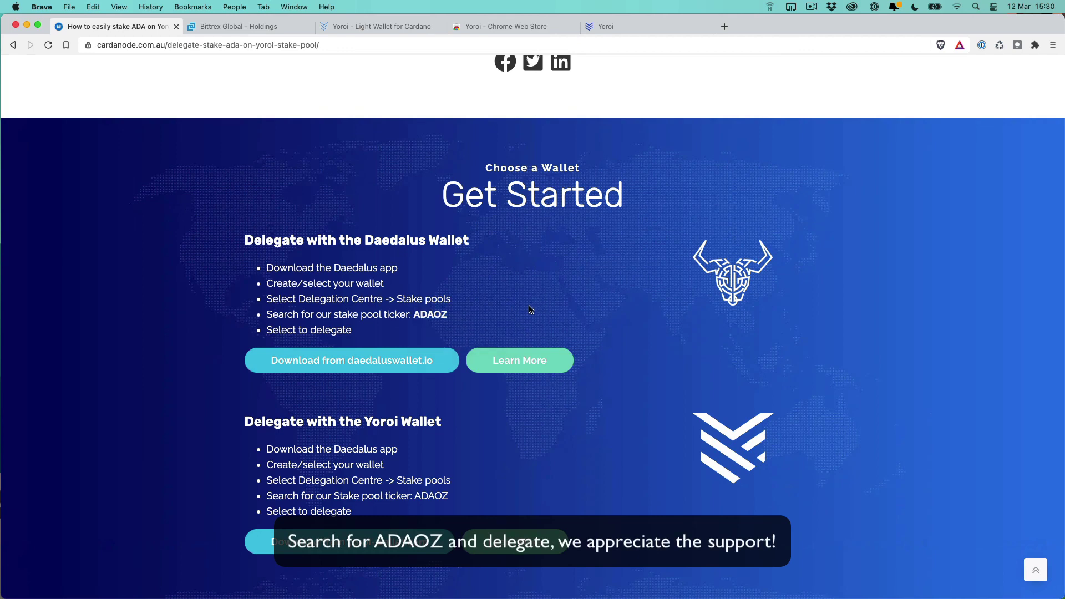